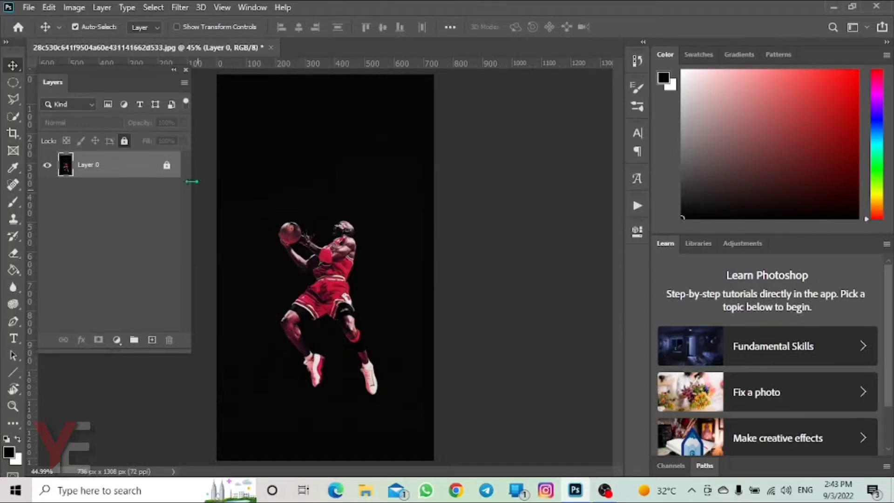
# Unlock the player layer and auto-select the player with Quick Selection's Select Subject
pyautogui.click(166, 166)
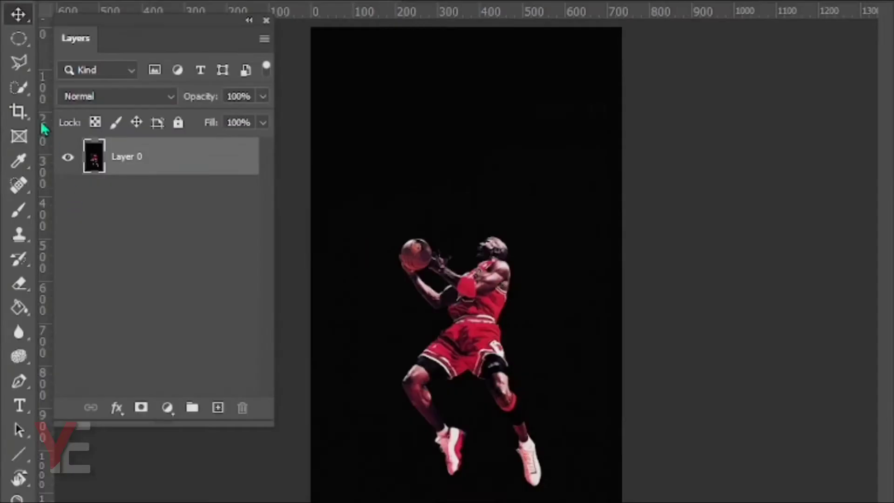
pyautogui.click(21, 95)
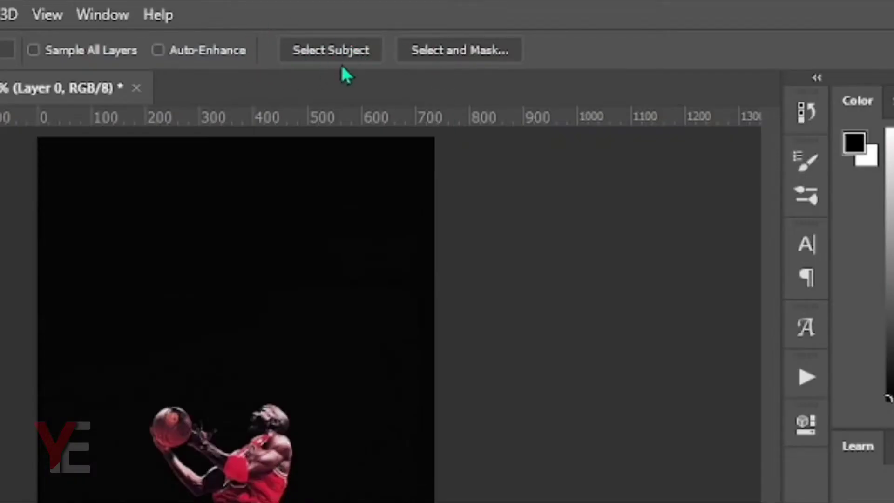
pyautogui.click(345, 59)
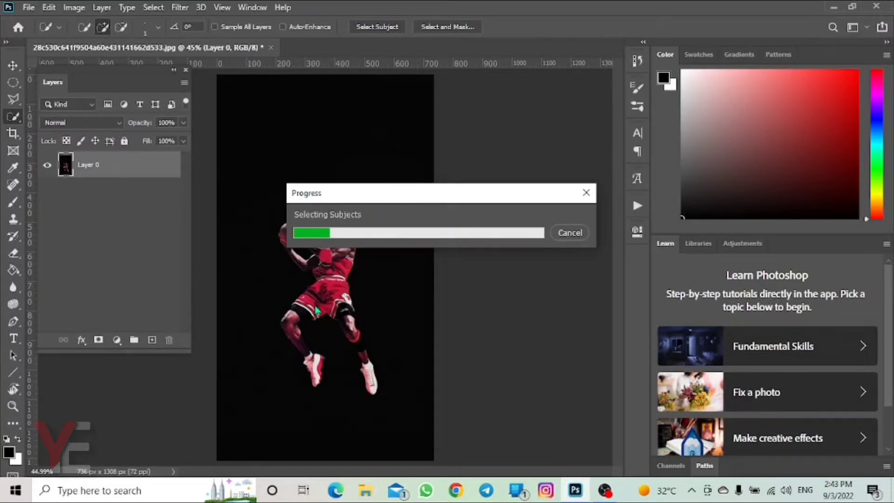
pyautogui.scroll(2, 302, 280)
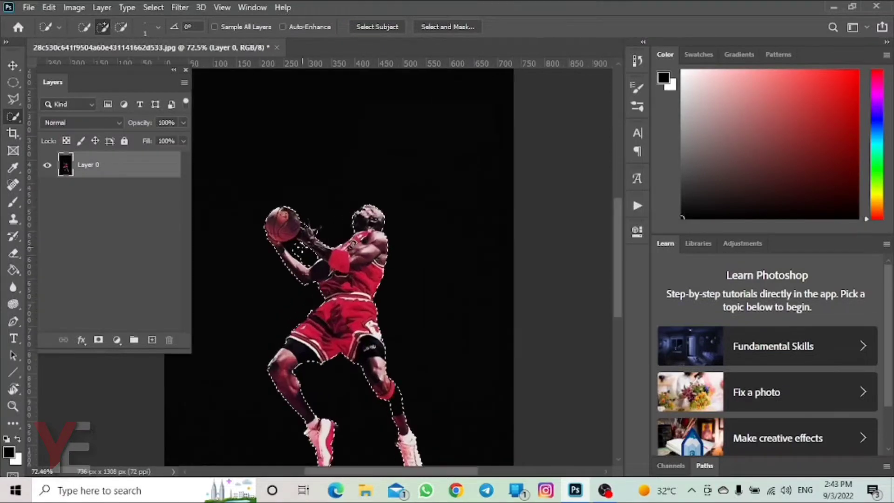
pyautogui.scroll(2, 301, 254)
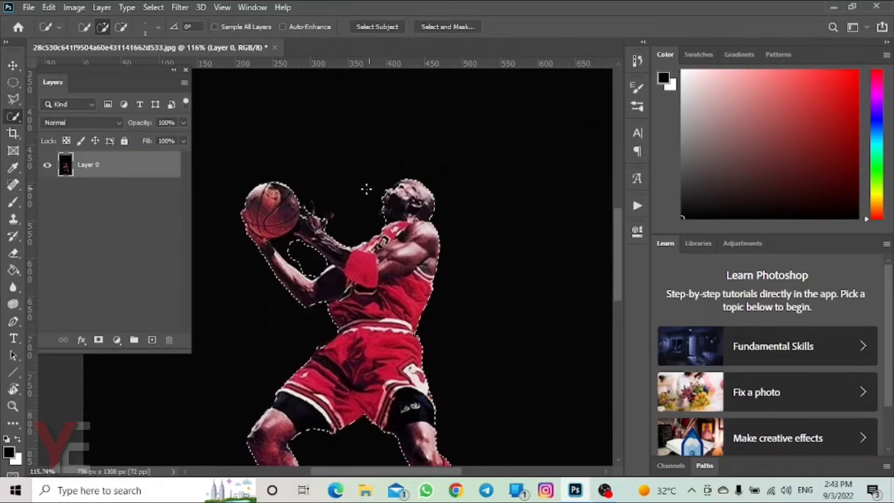
pyautogui.scroll(2, 396, 186)
pyautogui.scroll(2, 408, 182)
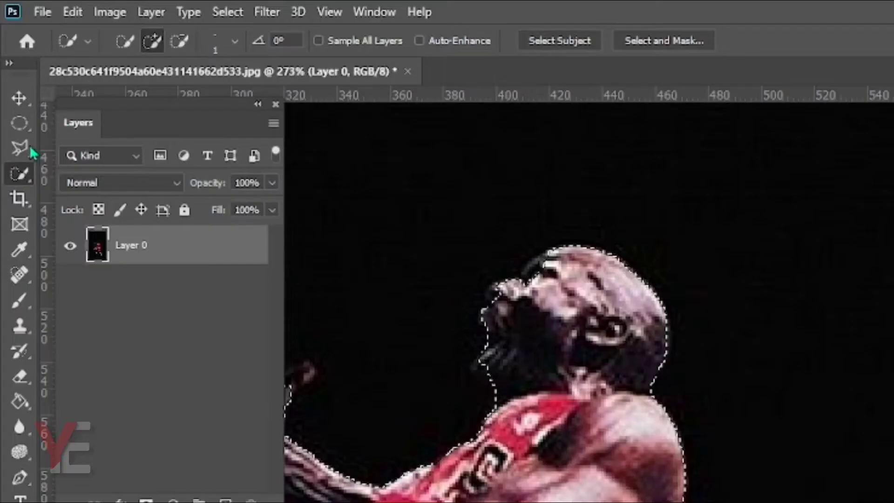
# Extend the selection to the player's chin and add and smooth the shin area
pyautogui.rightClick(29, 180)
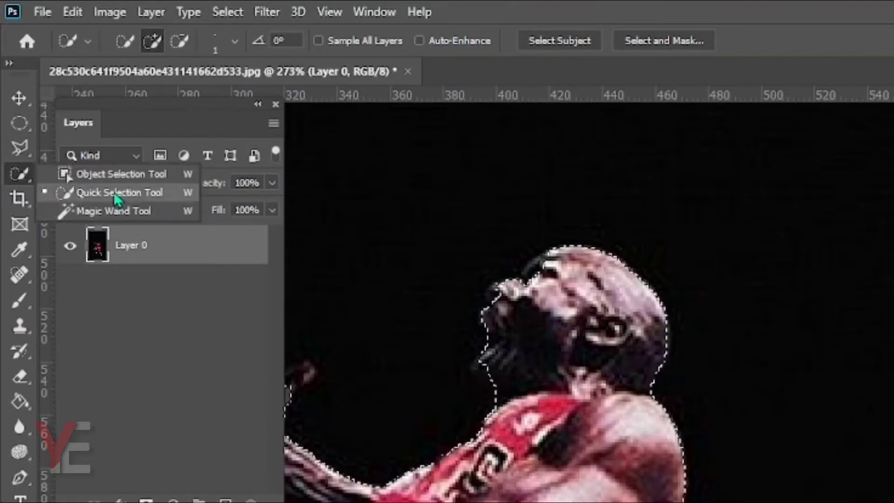
pyautogui.click(21, 181)
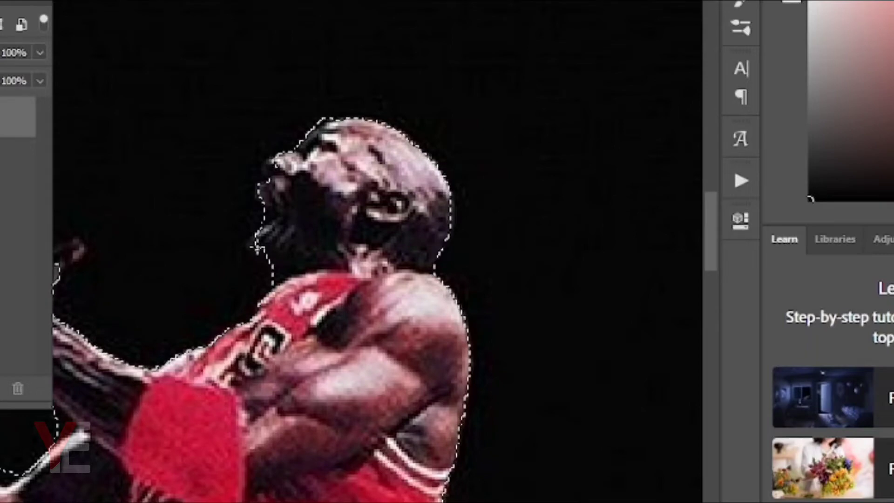
pyautogui.click(249, 242)
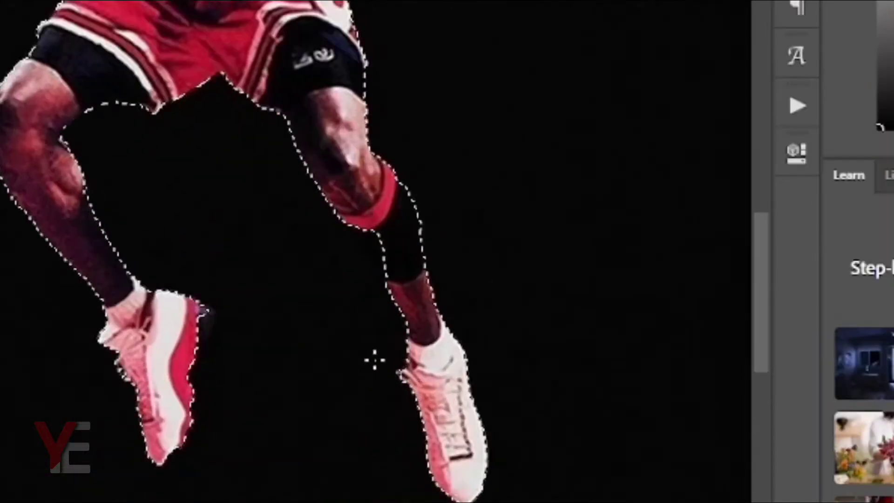
pyautogui.scroll(3, 375, 360)
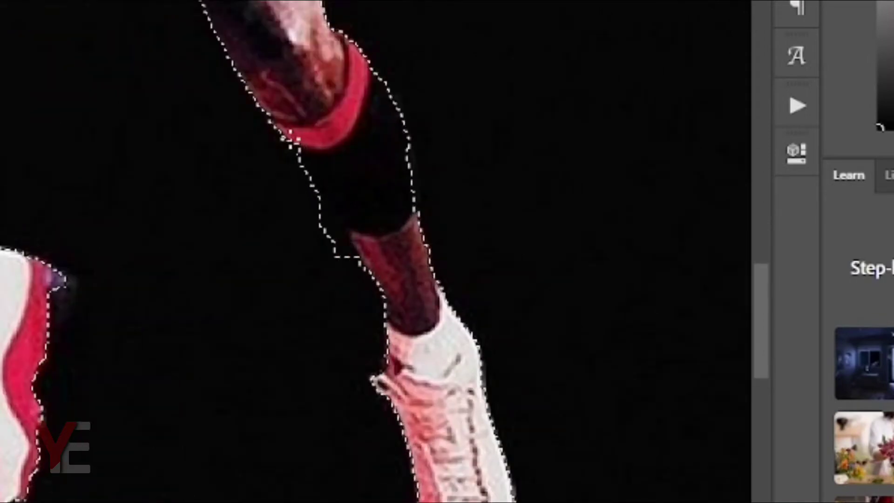
pyautogui.moveTo(290, 139); pyautogui.dragTo(323, 189)
pyautogui.moveTo(349, 240); pyautogui.dragTo(355, 284)
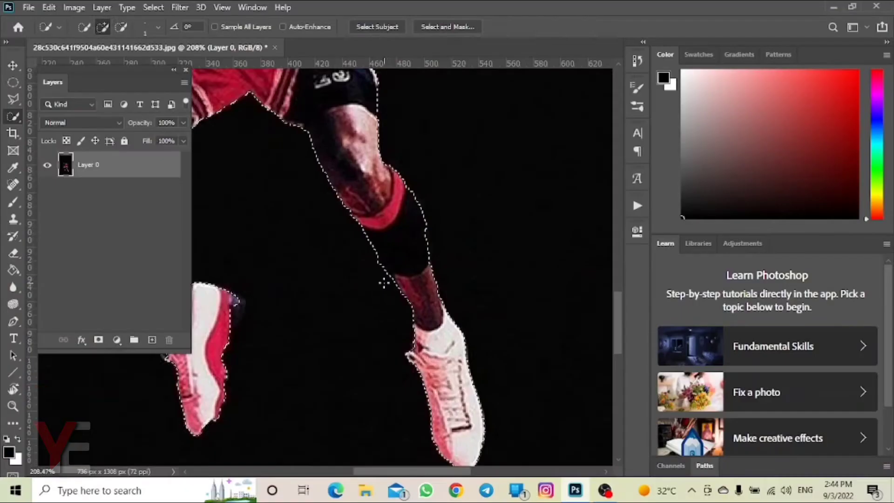
pyautogui.scroll(-3, 386, 285)
pyautogui.scroll(-2, 360, 251)
pyautogui.scroll(2, 359, 251)
pyautogui.scroll(2, 326, 233)
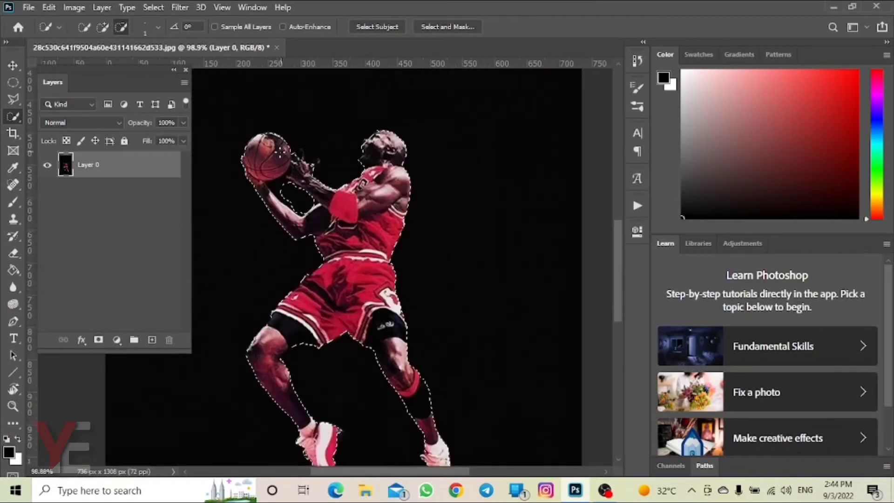
pyautogui.scroll(2, 279, 209)
pyautogui.scroll(2, 243, 184)
pyautogui.press('alt')
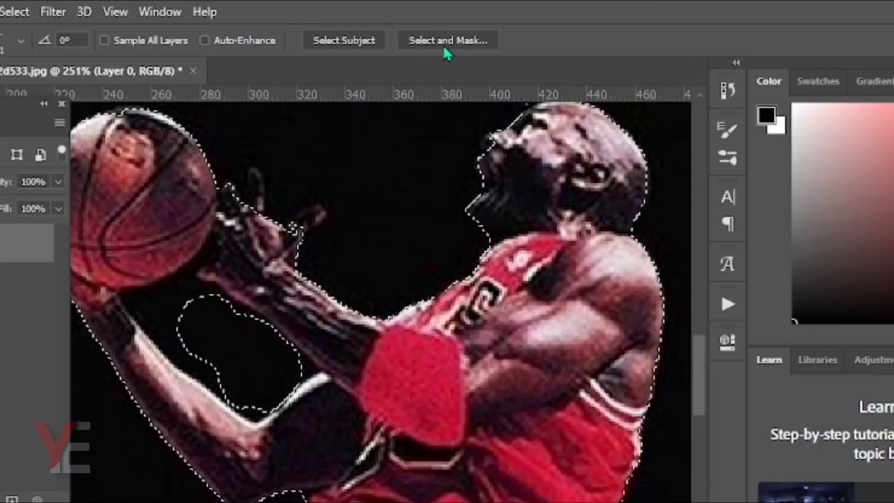
# In Select and Mask, add the player's fingertip to the selection
pyautogui.click(437, 41)
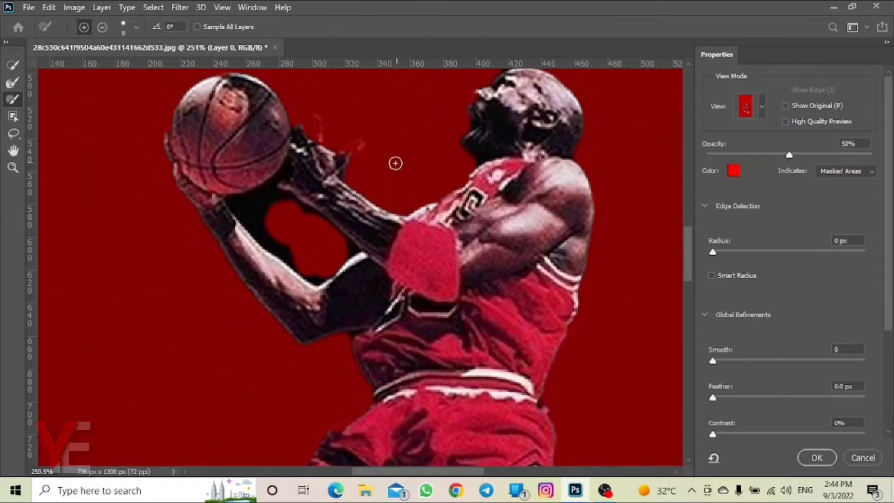
pyautogui.scroll(-5, 395, 163)
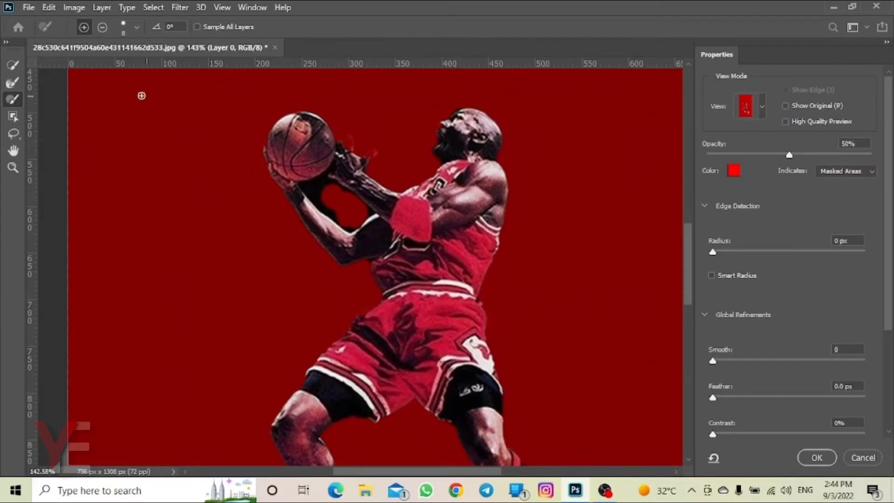
pyautogui.click(13, 65)
pyautogui.scroll(3, 406, 146)
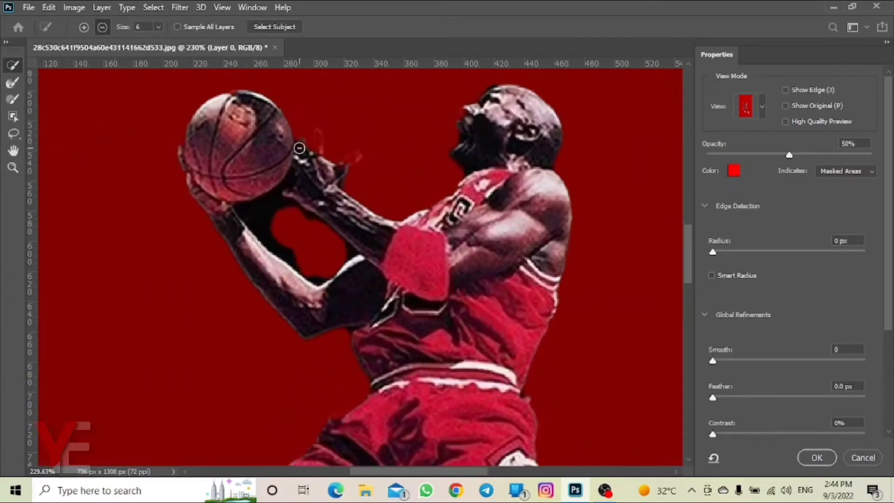
pyautogui.scroll(3, 346, 160)
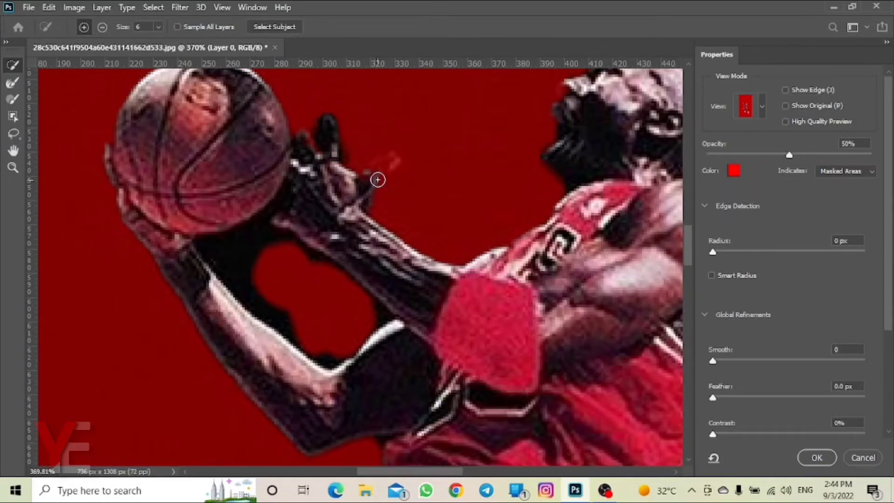
pyautogui.moveTo(386, 162); pyautogui.dragTo(399, 157)
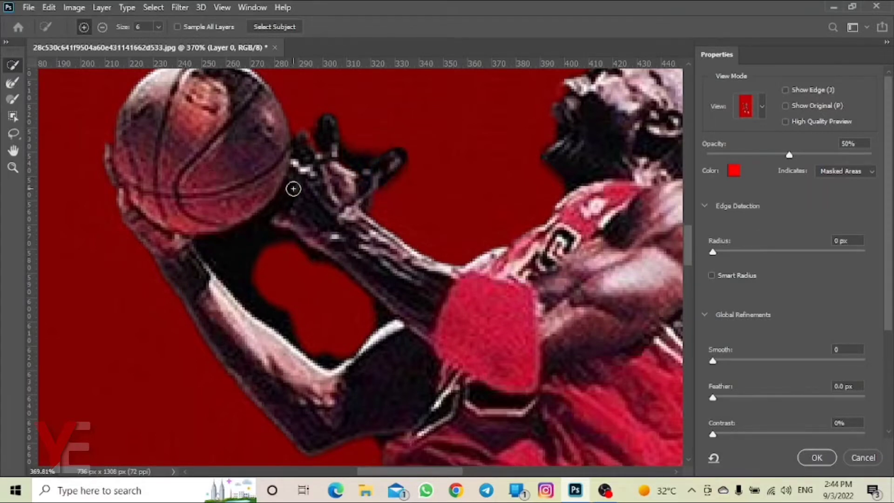
# Use the Refine Edge brush to remove the gap between the arms
pyautogui.click(14, 100)
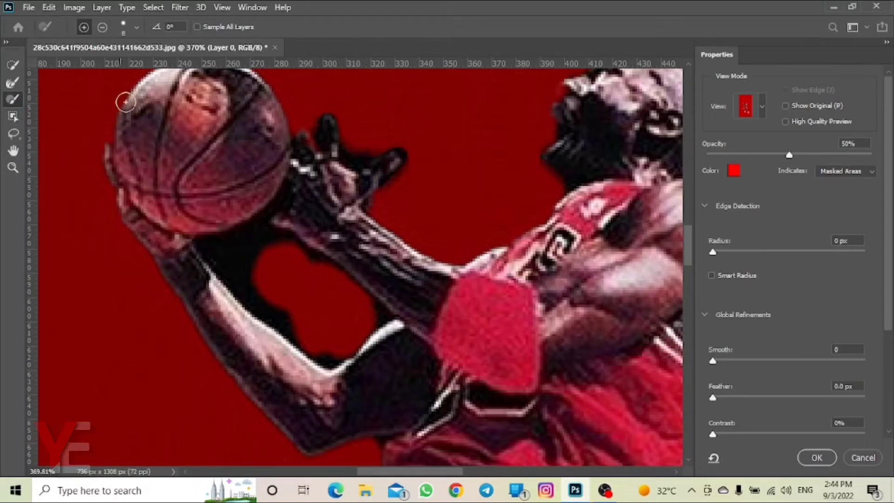
pyautogui.press('alt')
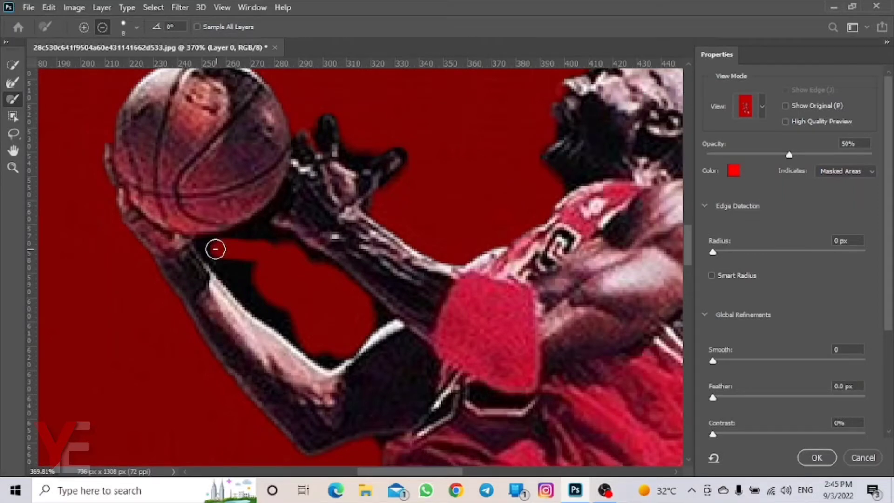
pyautogui.moveTo(215, 249)
pyautogui.mouseDown()
pyautogui.moveTo(353, 285)
pyautogui.moveTo(284, 359)
pyautogui.mouseUp()
pyautogui.scroll(-8, 371, 292)
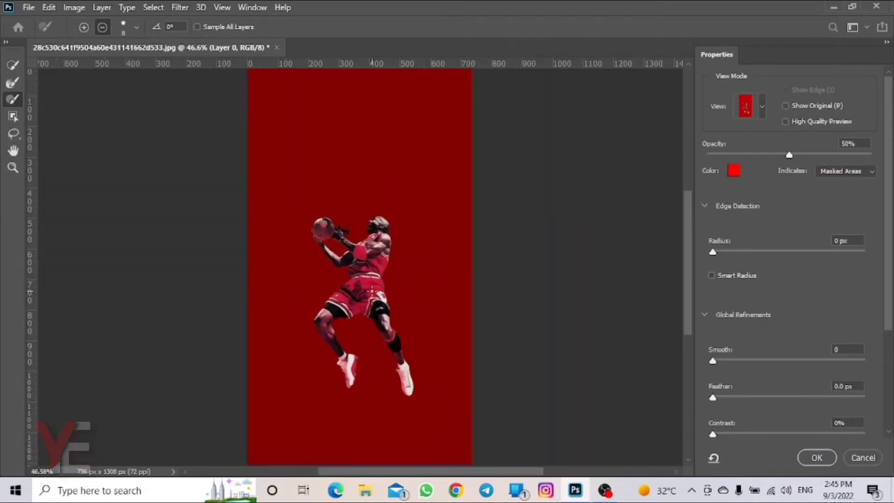
pyautogui.scroll(1, 364, 200)
pyautogui.scroll(2, 353, 198)
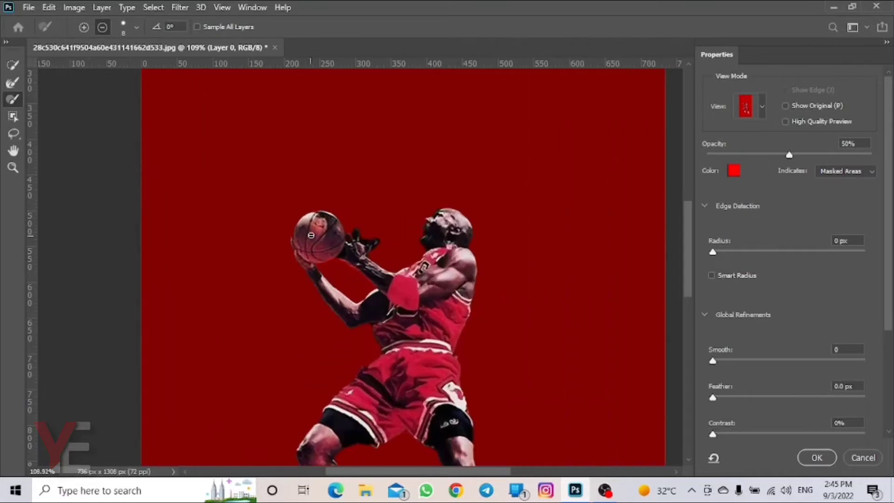
pyautogui.scroll(2, 347, 254)
pyautogui.scroll(3, 348, 262)
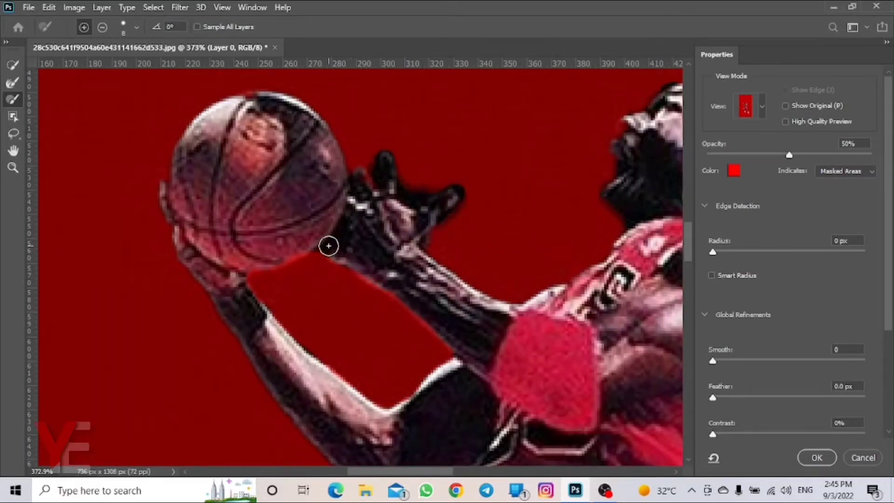
# Remove the area between the fingers, zoom out to check, and accept the refinement
pyautogui.click(414, 183)
pyautogui.press('alt')
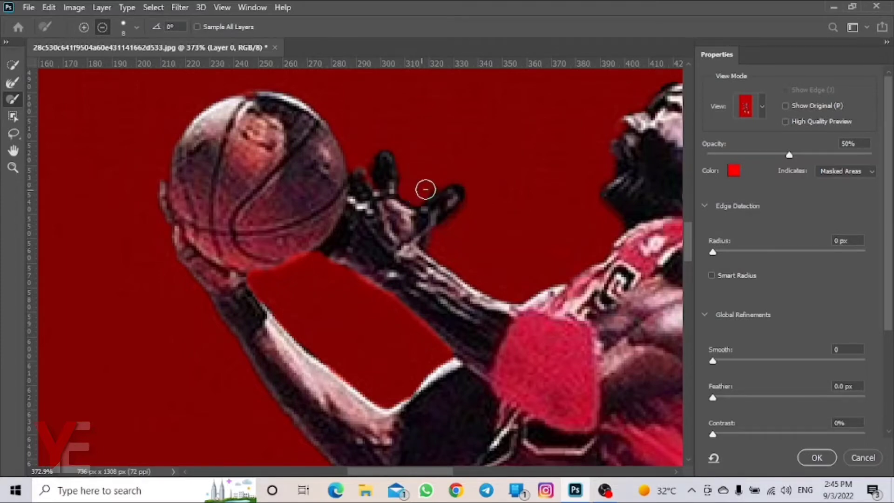
pyautogui.scroll(-5, 452, 189)
pyautogui.scroll(-2, 450, 184)
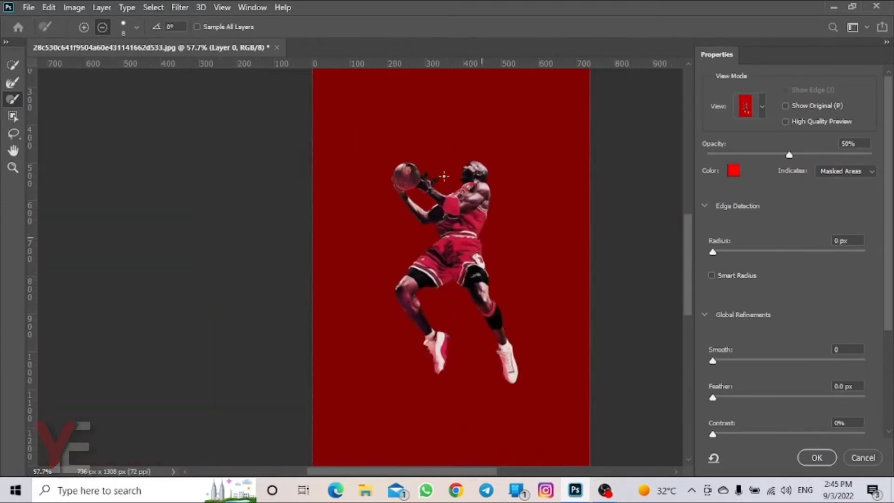
pyautogui.scroll(-2, 449, 180)
pyautogui.scroll(1, 452, 224)
pyautogui.scroll(-1, 451, 256)
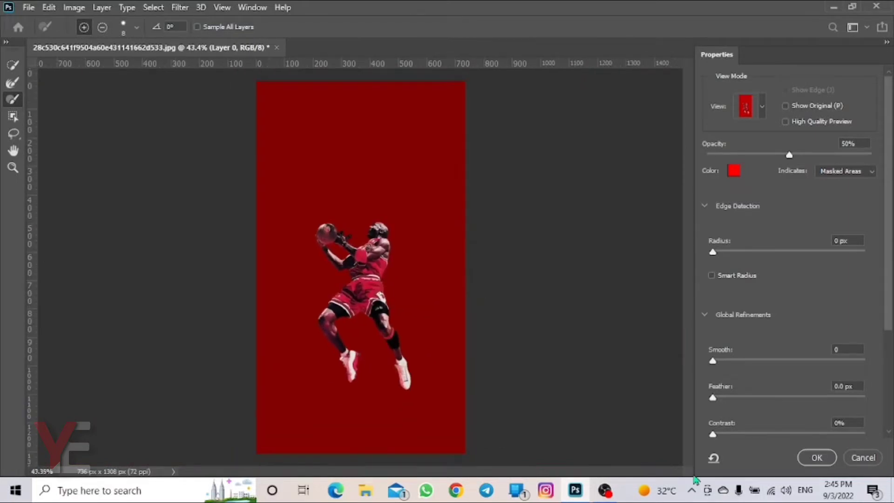
pyautogui.click(818, 457)
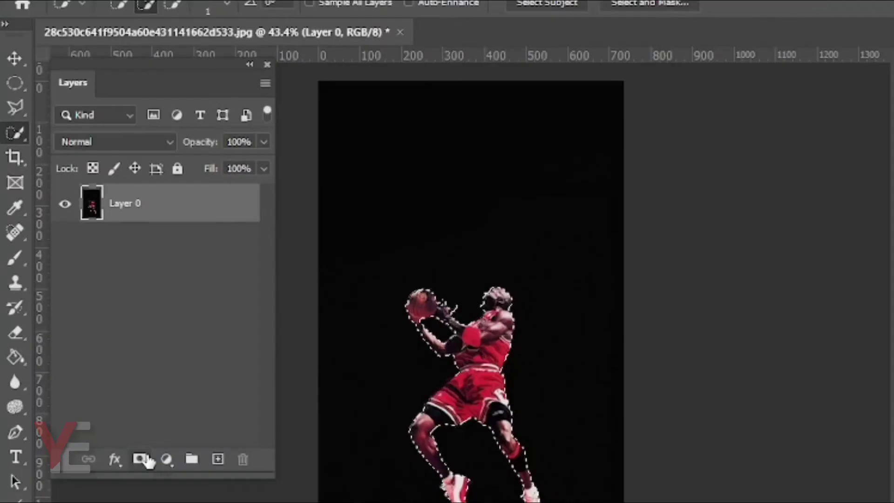
# Cut the player out by applying the layer mask to Layer 0, then duplicate it with Ctrl+J
pyautogui.click(140, 460)
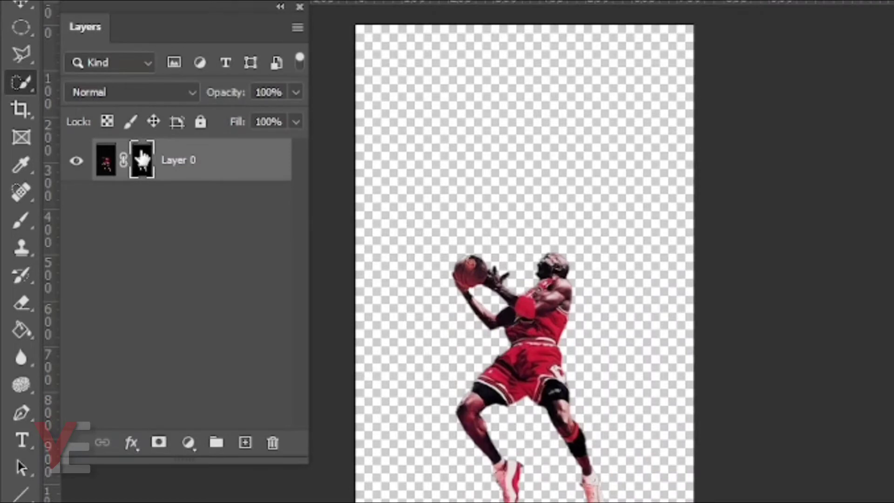
pyautogui.moveTo(142, 160); pyautogui.dragTo(142, 172)
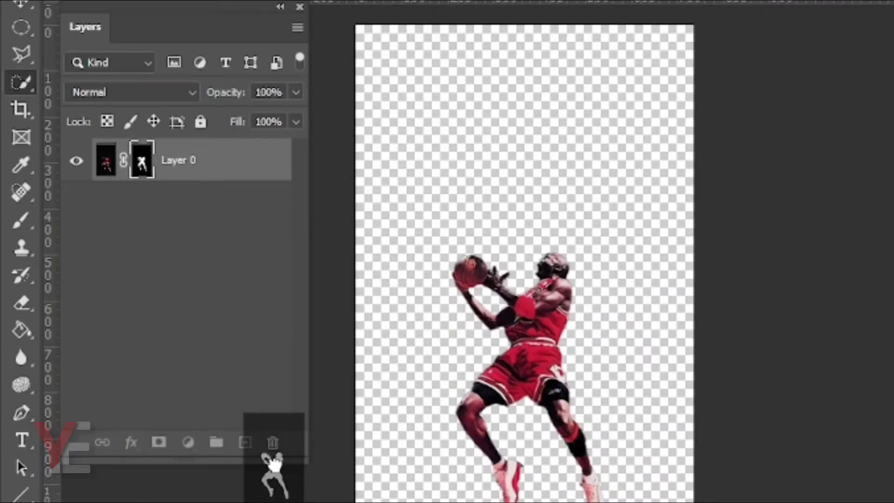
pyautogui.moveTo(245, 369); pyautogui.dragTo(273, 442)
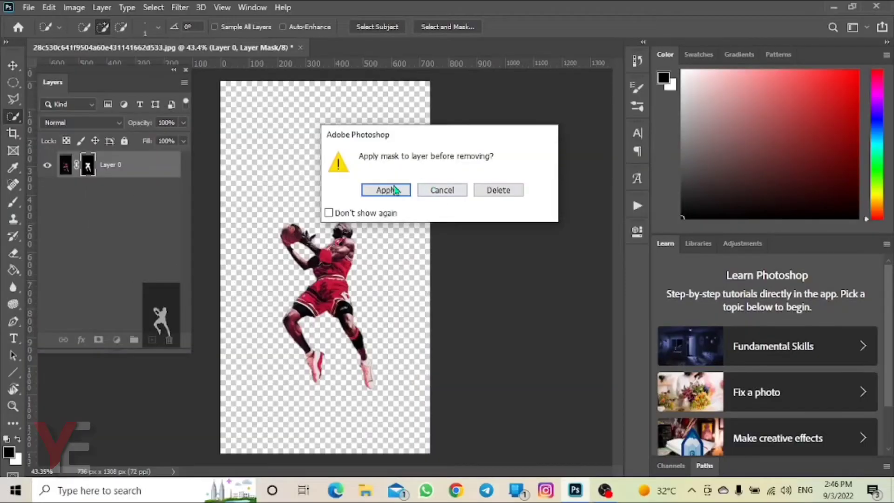
pyautogui.moveTo(391, 135); pyautogui.dragTo(278, 135)
pyautogui.click(273, 190)
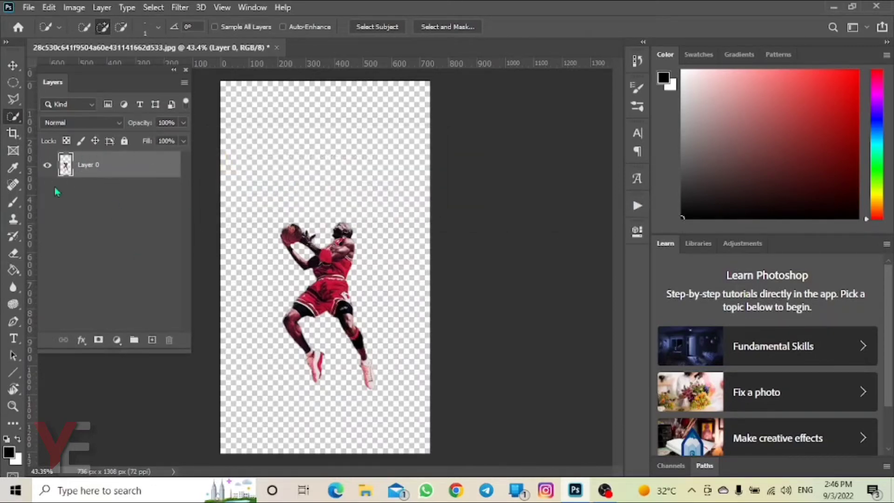
pyautogui.hotkey('ctrl', 'j')
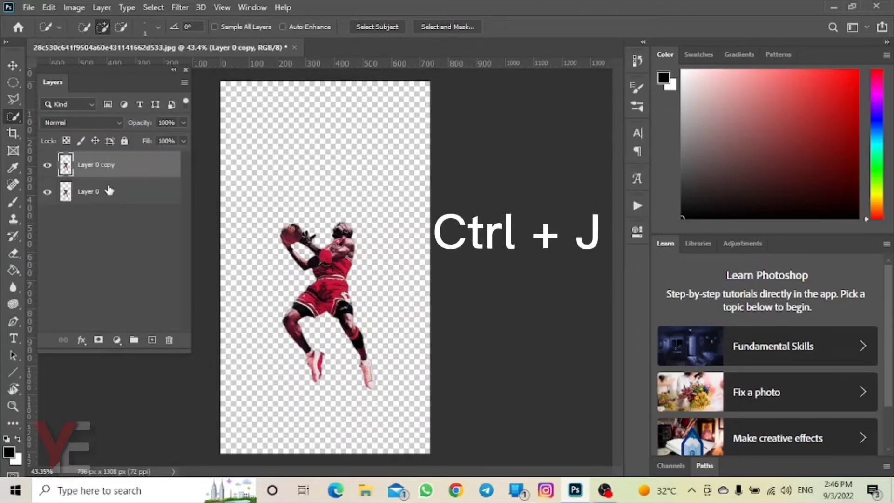
pyautogui.click(101, 193)
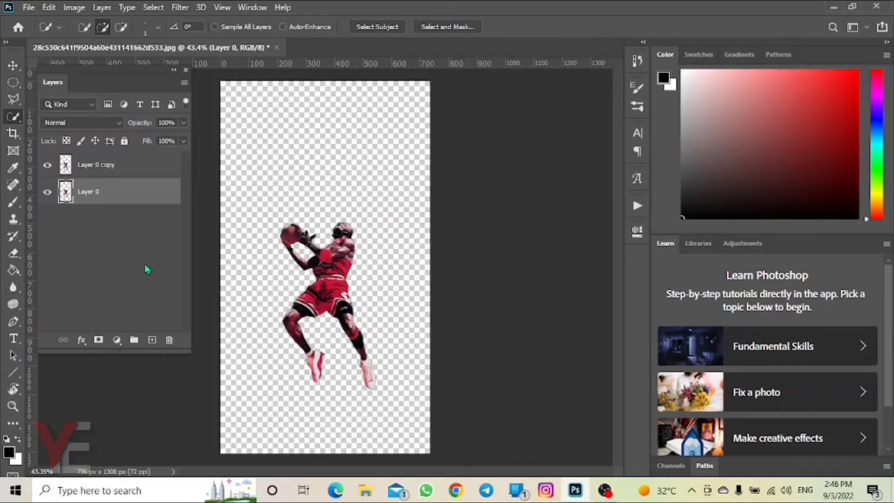
# Move new Layer 1 below Layer 0 and add a bright blue #2504f1 Solid Color fill layer
pyautogui.click(153, 339)
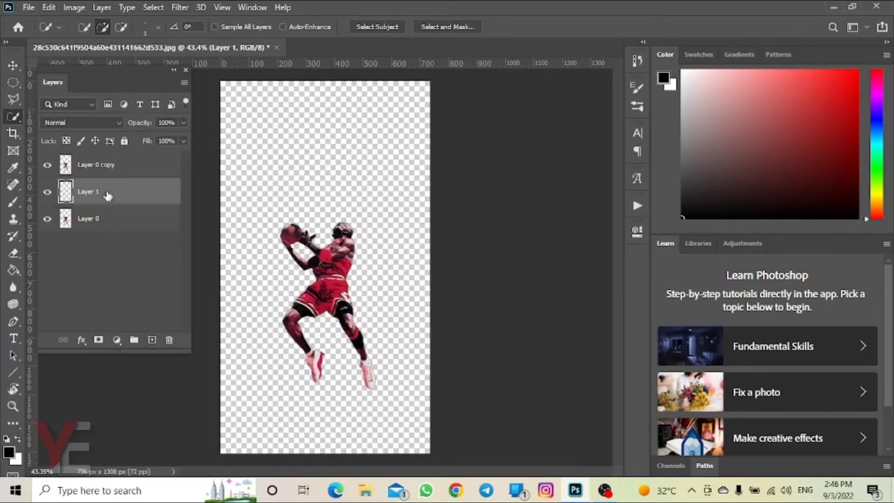
pyautogui.moveTo(106, 194); pyautogui.dragTo(110, 240)
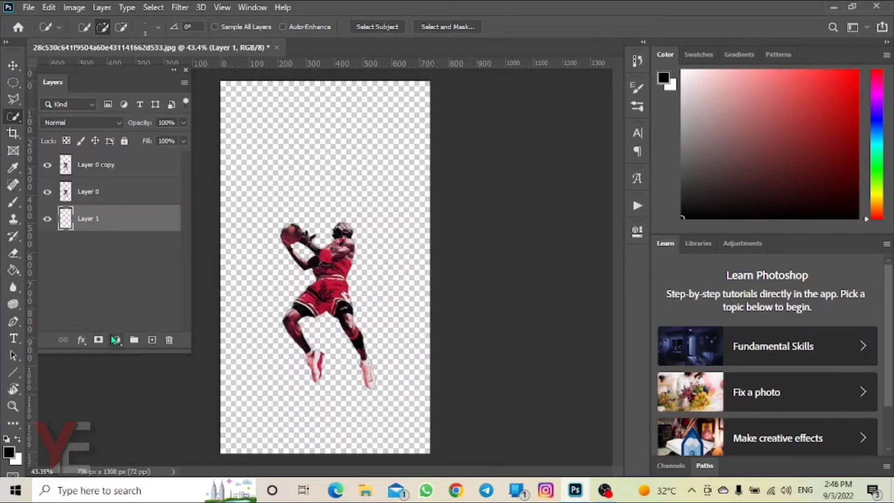
pyautogui.click(115, 340)
pyautogui.click(140, 103)
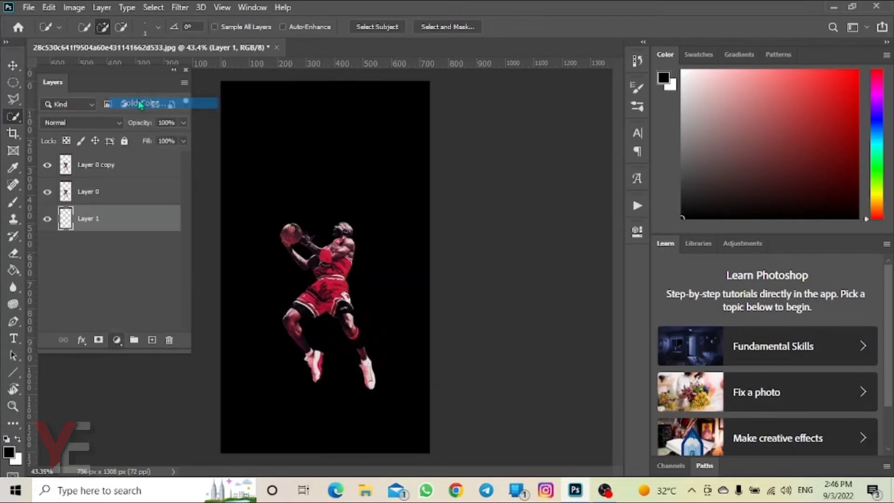
pyautogui.click(240, 272)
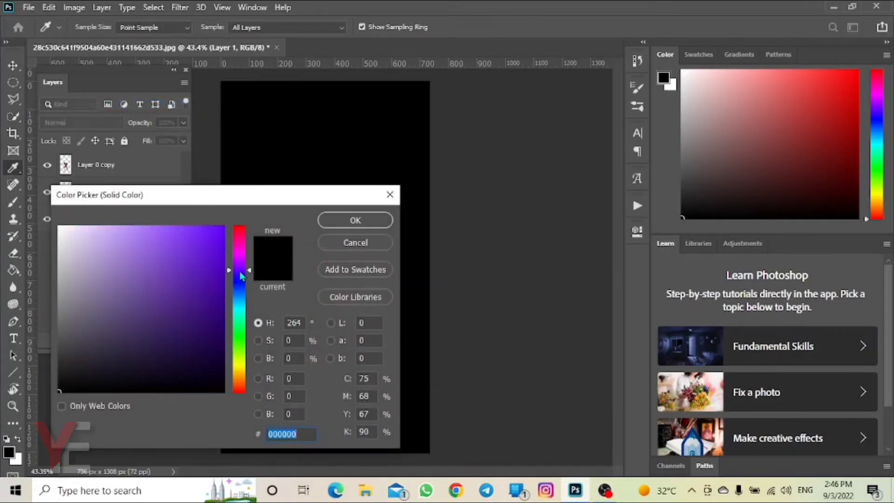
pyautogui.moveTo(242, 274); pyautogui.dragTo(243, 283)
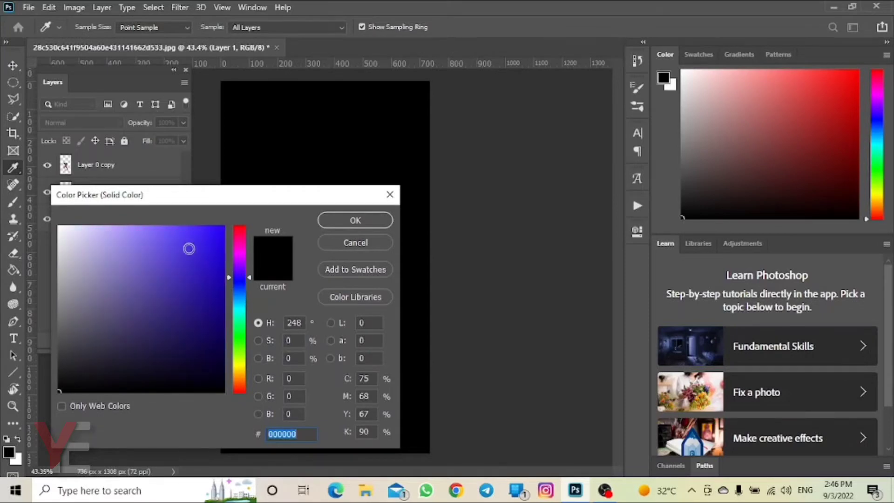
pyautogui.click(218, 251)
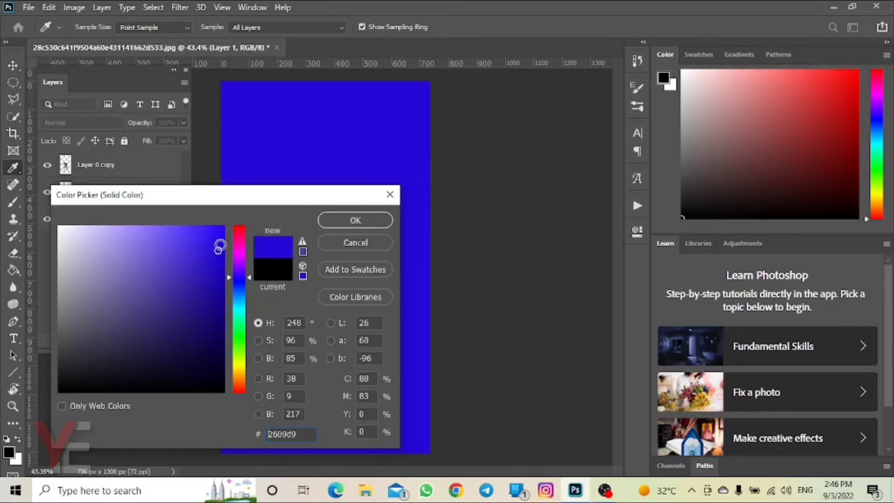
pyautogui.moveTo(218, 250); pyautogui.dragTo(223, 236)
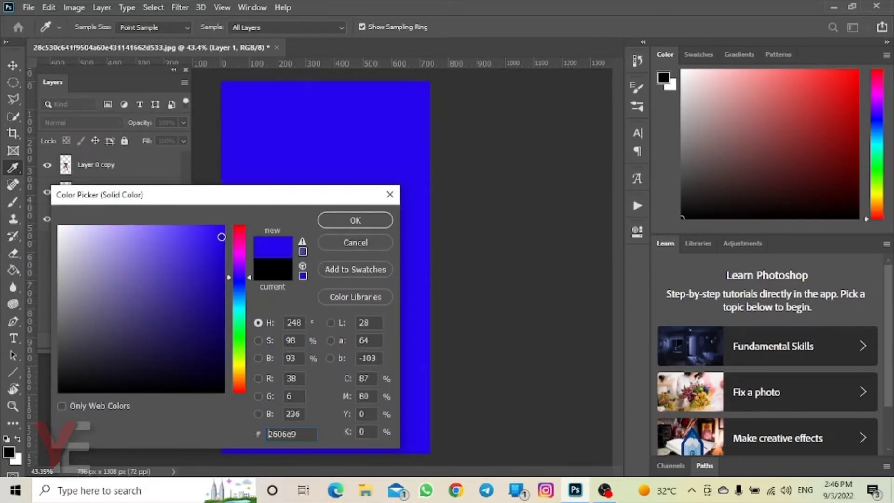
pyautogui.click(338, 221)
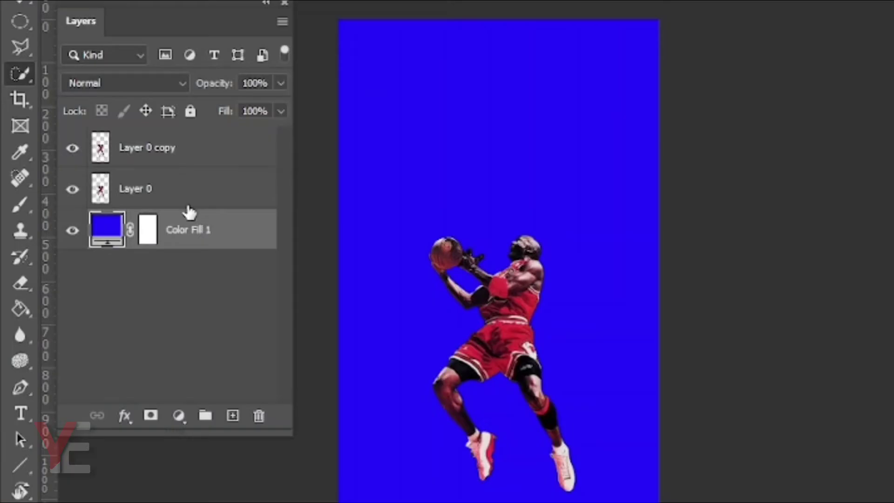
# On Layer 0, set up the Mixer Brush with the Dry, Heavy Load preset
pyautogui.click(84, 198)
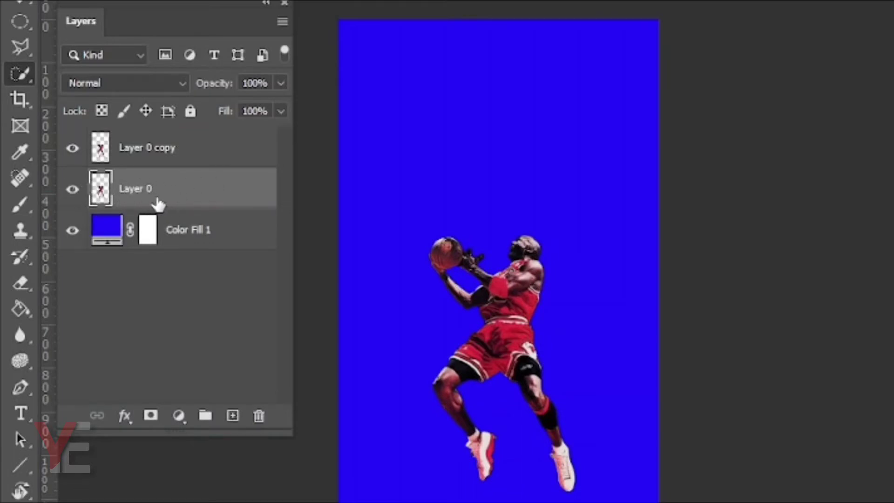
pyautogui.click(26, 212)
pyautogui.rightClick(27, 215)
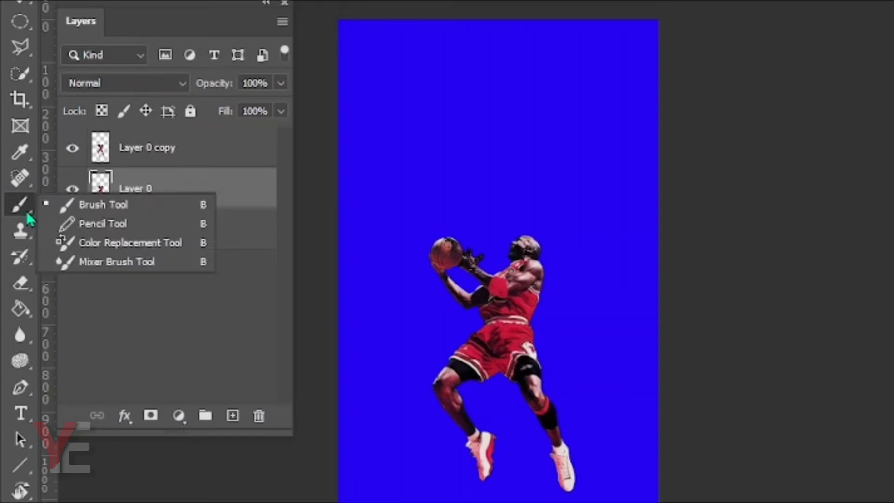
pyautogui.click(65, 266)
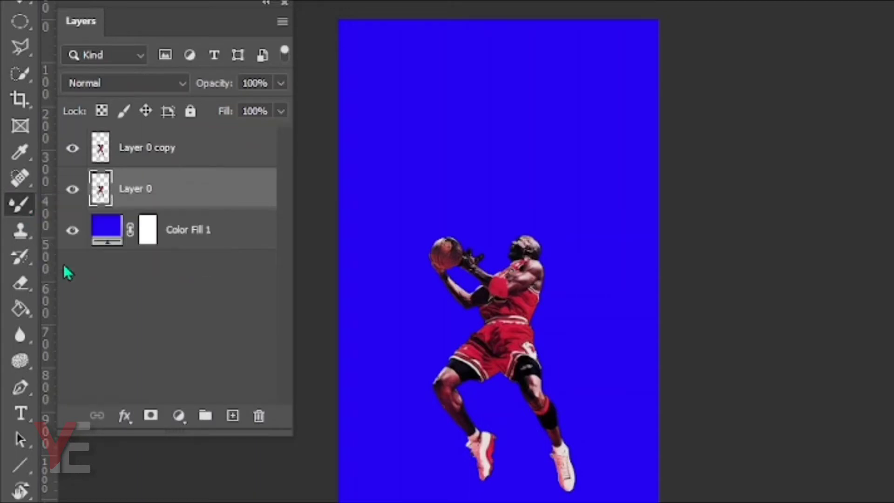
pyautogui.rightClick(27, 215)
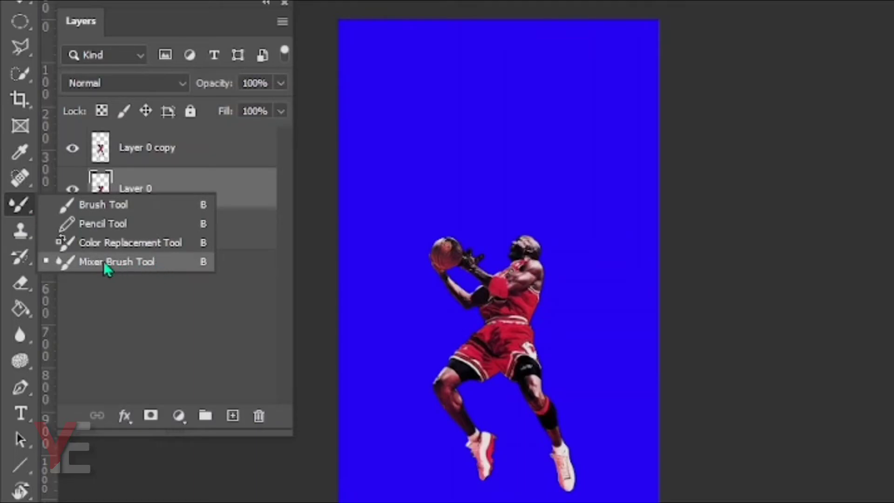
pyautogui.click(105, 264)
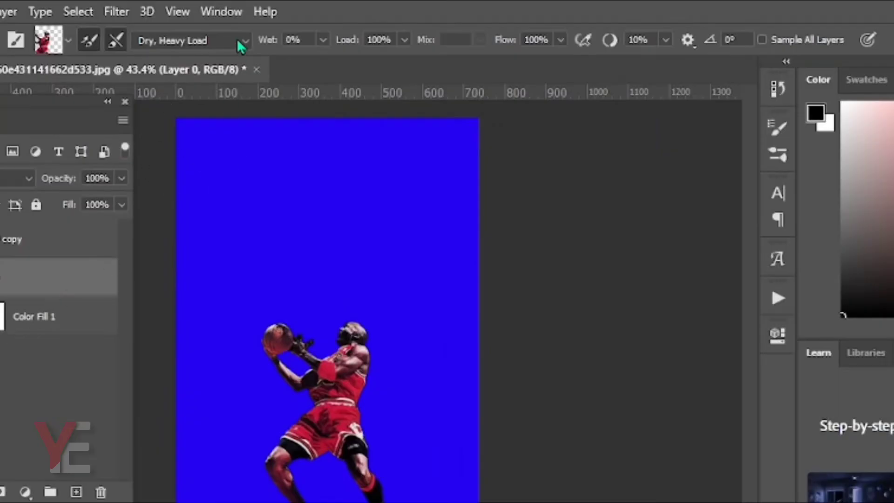
pyautogui.click(242, 41)
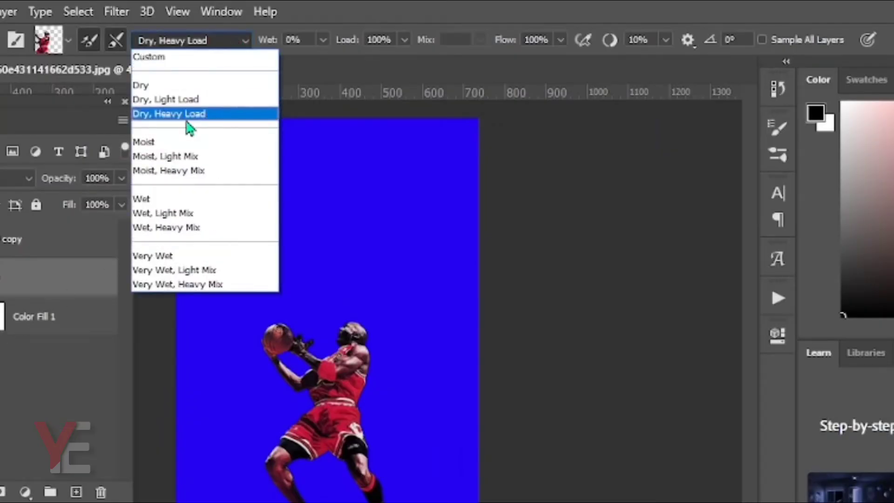
pyautogui.click(187, 121)
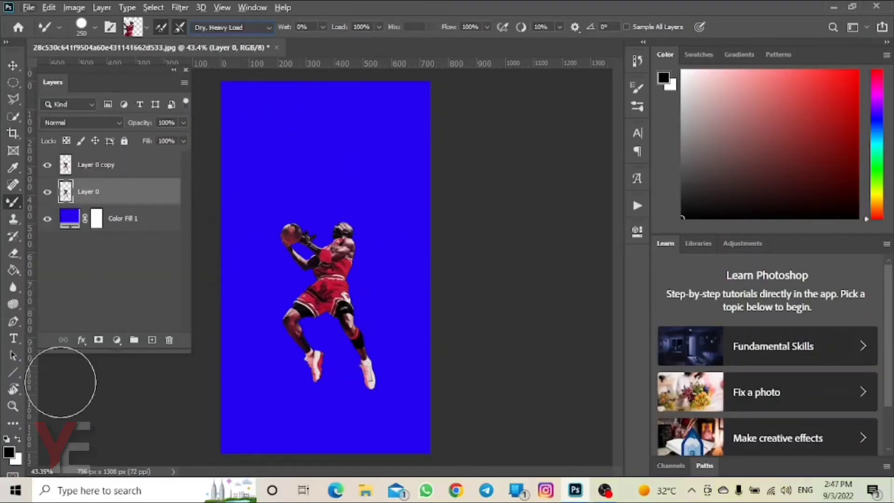
# Zoom in on the player's upper body, then back out to the whole document
pyautogui.click(12, 406)
pyautogui.moveTo(380, 244); pyautogui.dragTo(365, 303)
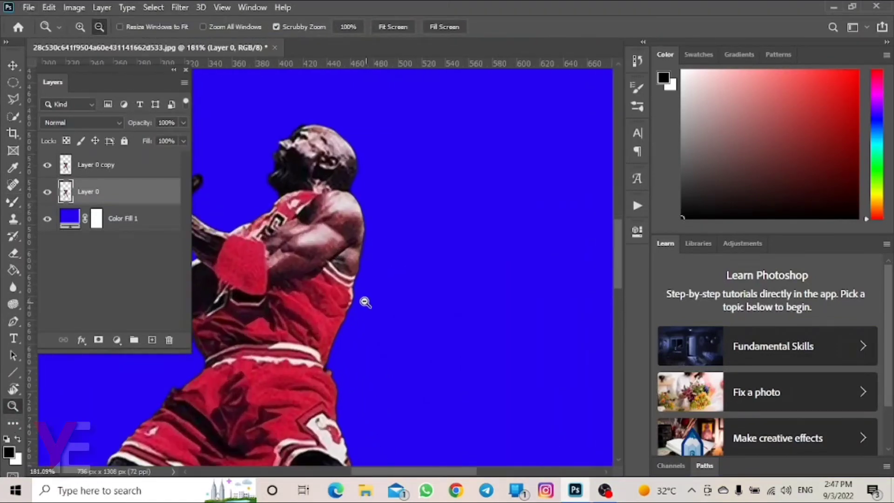
pyautogui.press('alt')
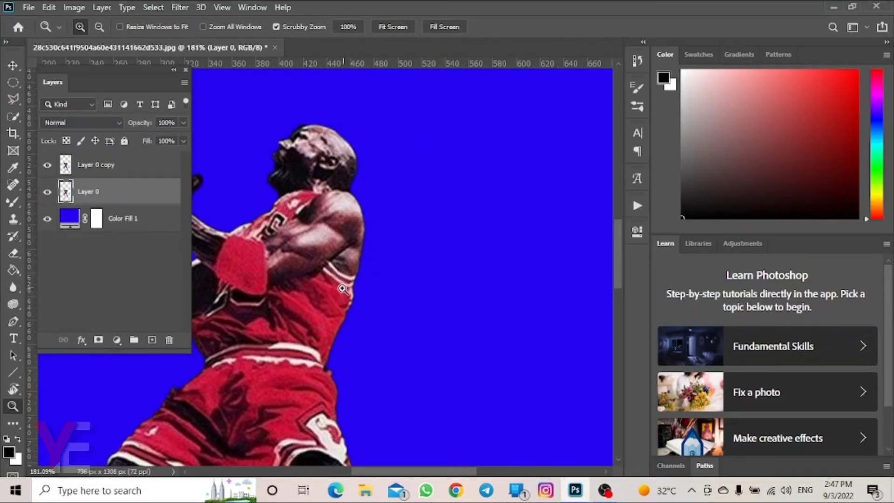
pyautogui.moveTo(343, 288); pyautogui.dragTo(330, 266)
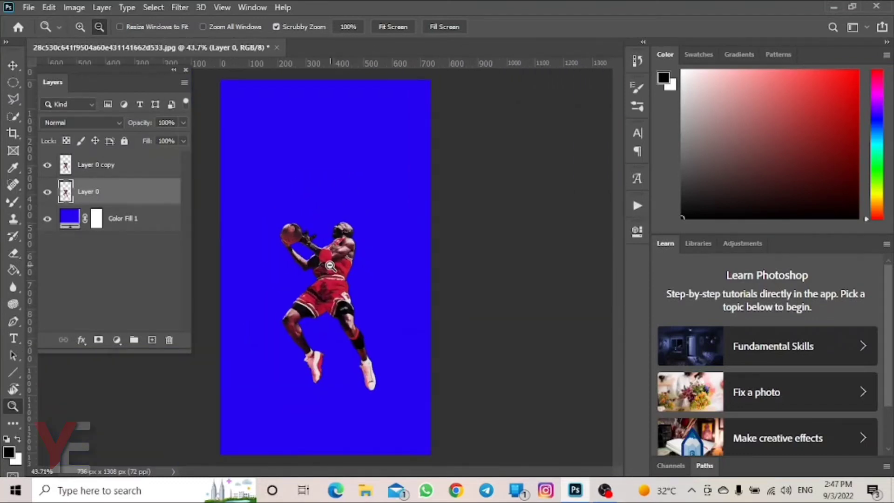
pyautogui.press('alt')
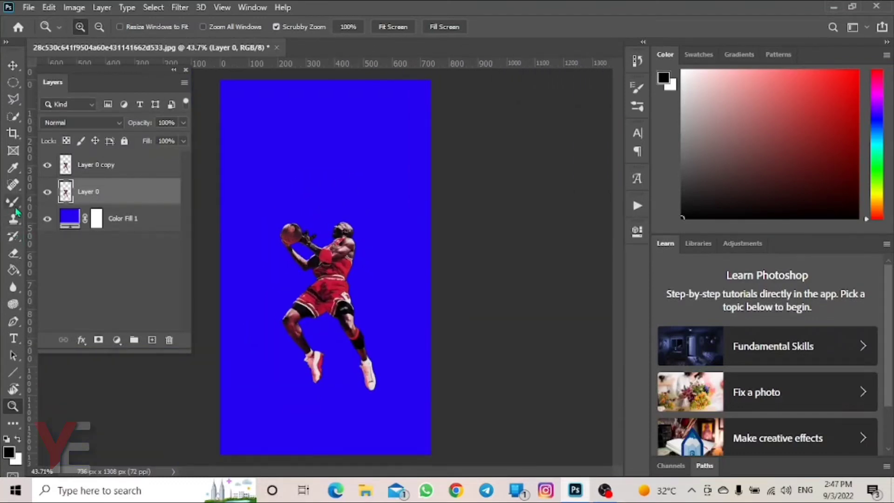
# Sample the player's torso as the mixer brush source and size the brush to 175 px
pyautogui.click(13, 202)
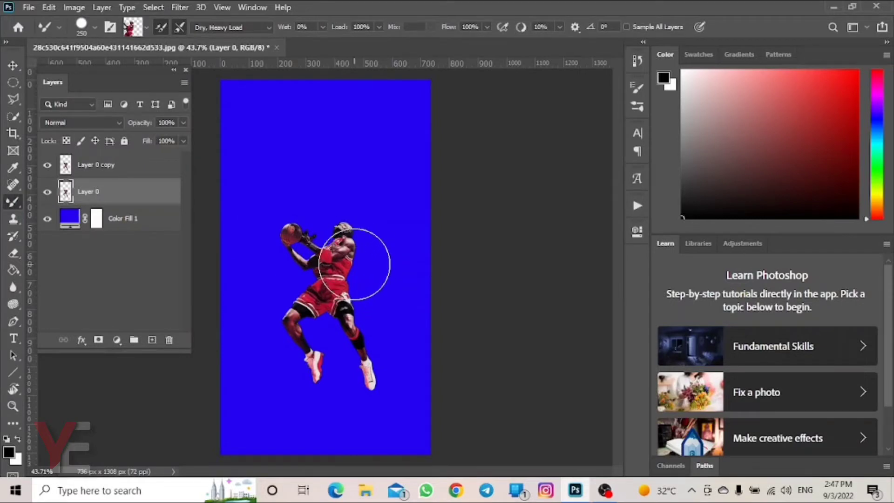
pyautogui.press('alt')
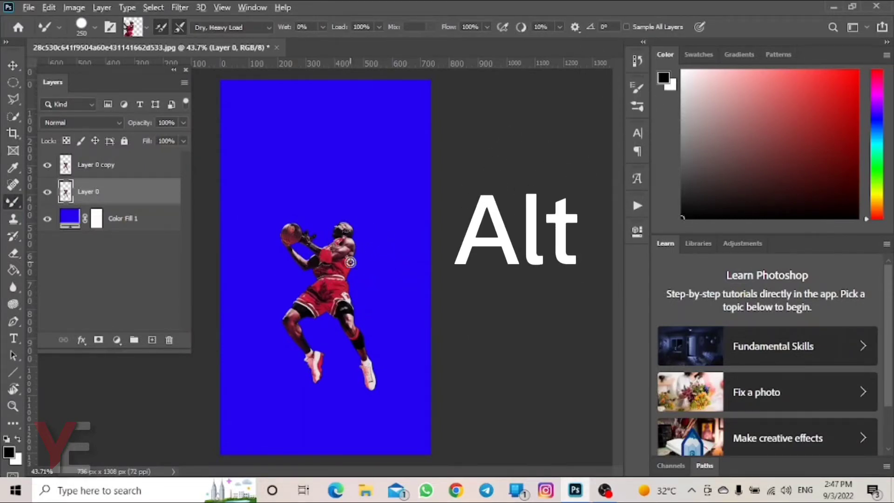
pyautogui.keyDown('alt'); pyautogui.click(350, 263); pyautogui.keyUp('alt')
pyautogui.press(']')
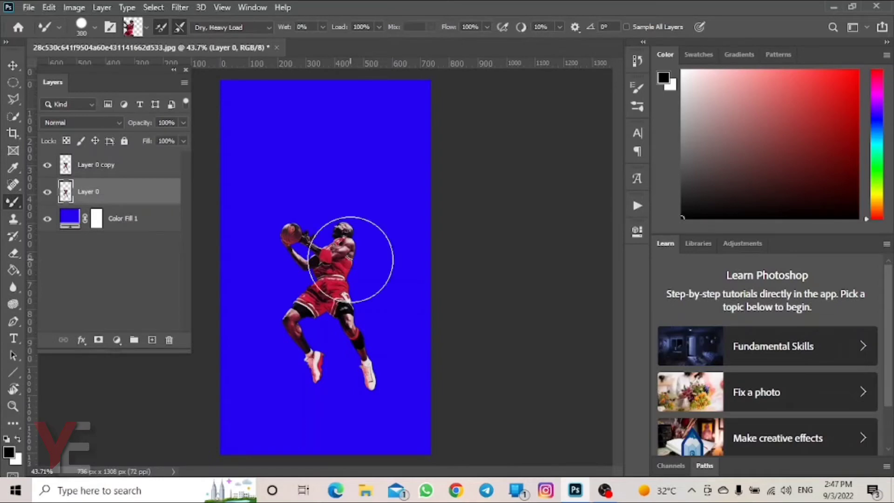
pyautogui.press('[')
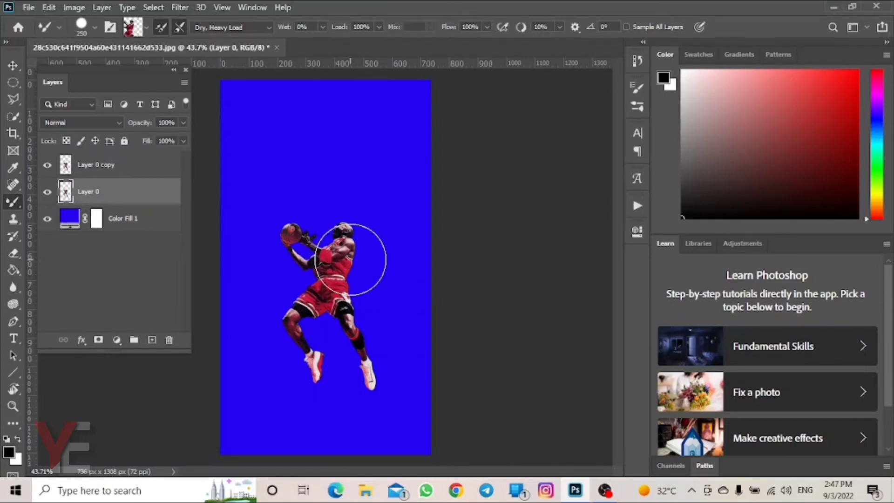
pyautogui.press('[')
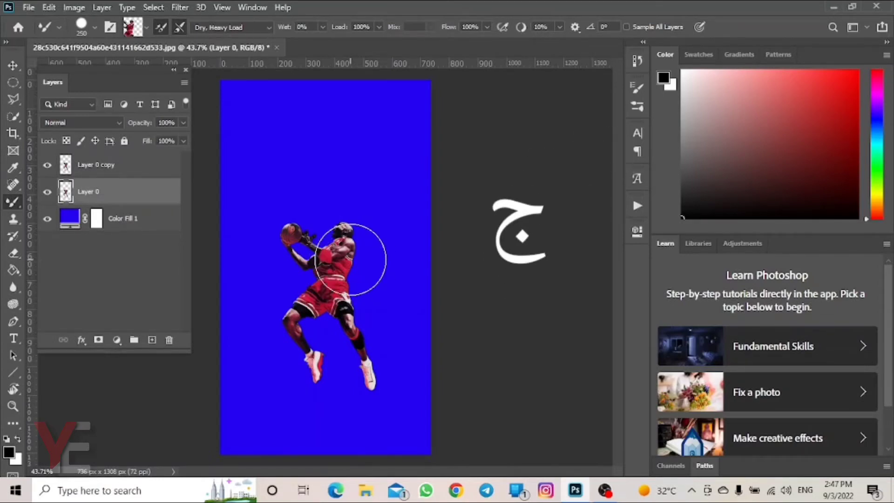
pyautogui.press('[')
pyautogui.press('[')
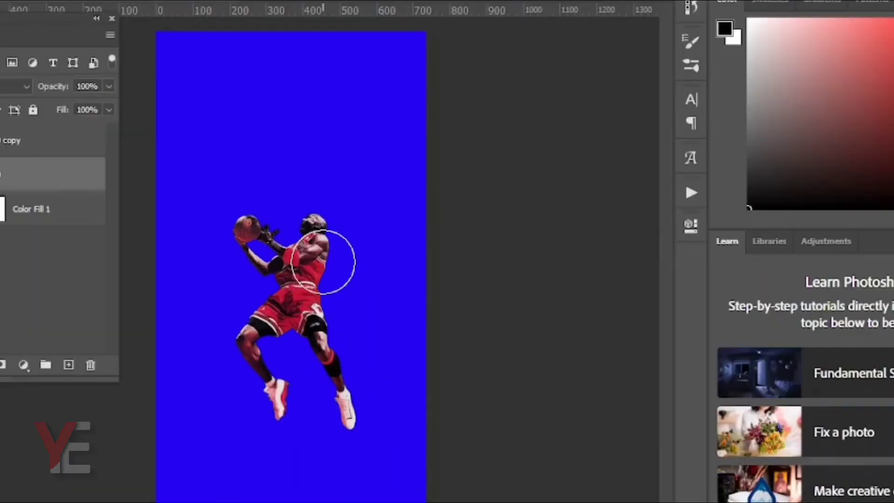
# Paint the smeared S-shaped ribbon swirling around the player, redoing the first stroke
pyautogui.moveTo(323, 262)
pyautogui.mouseDown()
pyautogui.moveTo(298, 313)
pyautogui.moveTo(236, 336)
pyautogui.moveTo(200, 369)
pyautogui.moveTo(343, 389)
pyautogui.moveTo(380, 381)
pyautogui.moveTo(369, 443)
pyautogui.moveTo(242, 489)
pyautogui.moveTo(235, 483)
pyautogui.mouseUp()
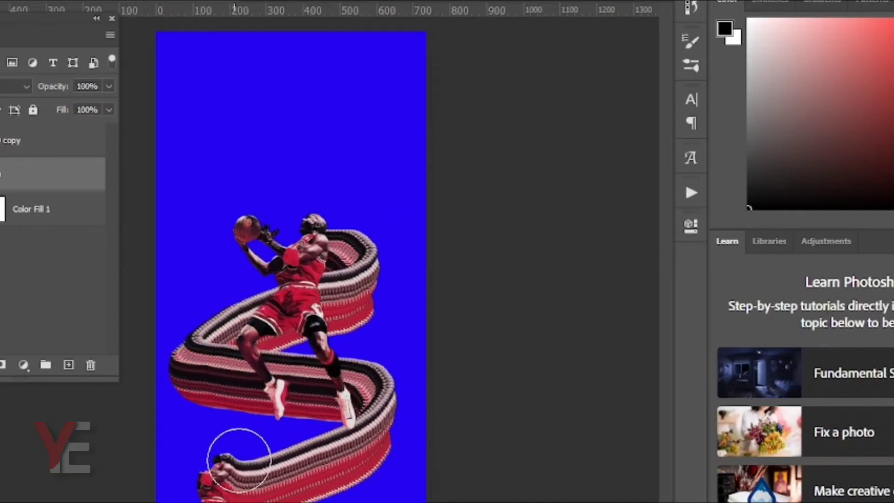
pyautogui.hotkey('ctrl', 'z')
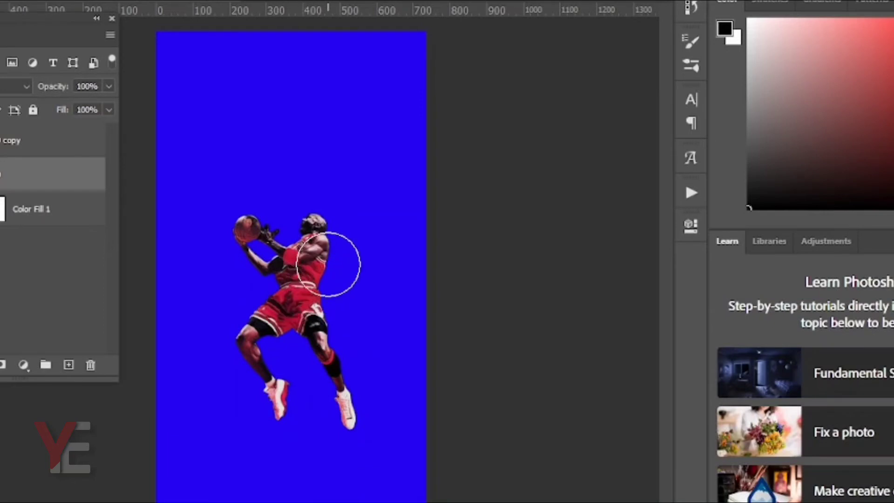
pyautogui.moveTo(339, 260)
pyautogui.mouseDown()
pyautogui.moveTo(404, 292)
pyautogui.moveTo(194, 379)
pyautogui.moveTo(194, 415)
pyautogui.moveTo(265, 470)
pyautogui.moveTo(372, 393)
pyautogui.mouseUp()
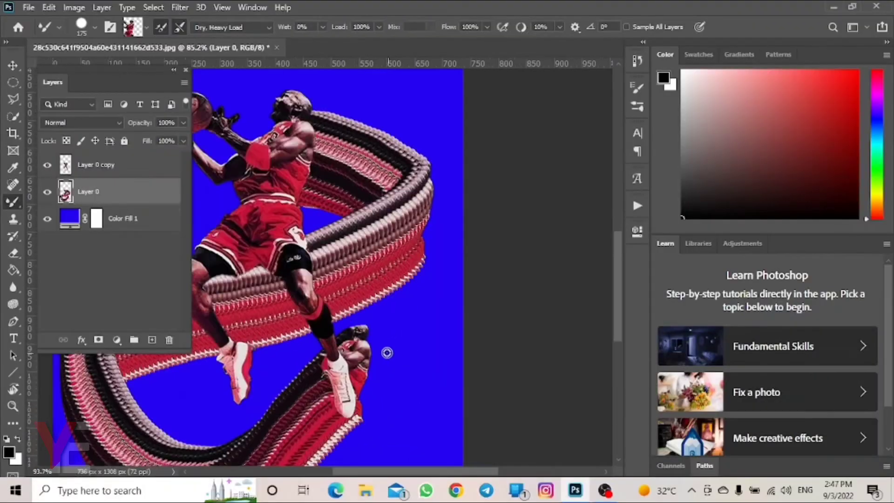
pyautogui.scroll(2, 377, 357)
pyautogui.scroll(-5, 354, 344)
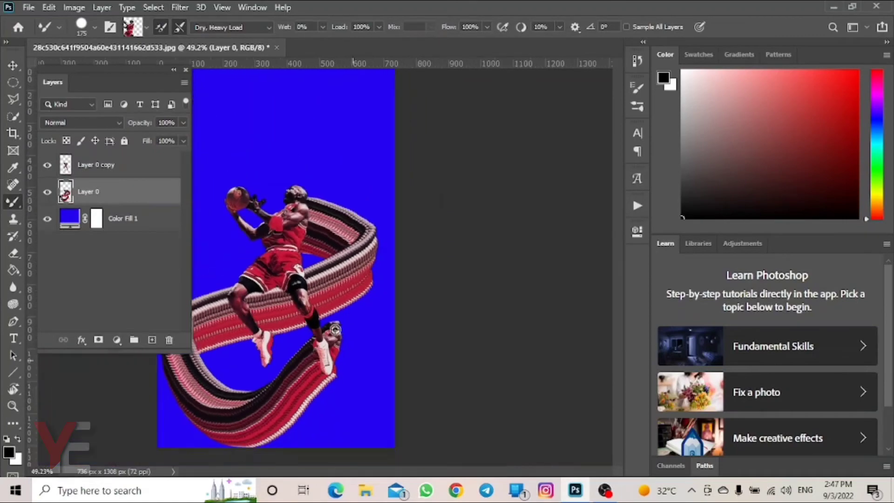
pyautogui.scroll(-1, 334, 330)
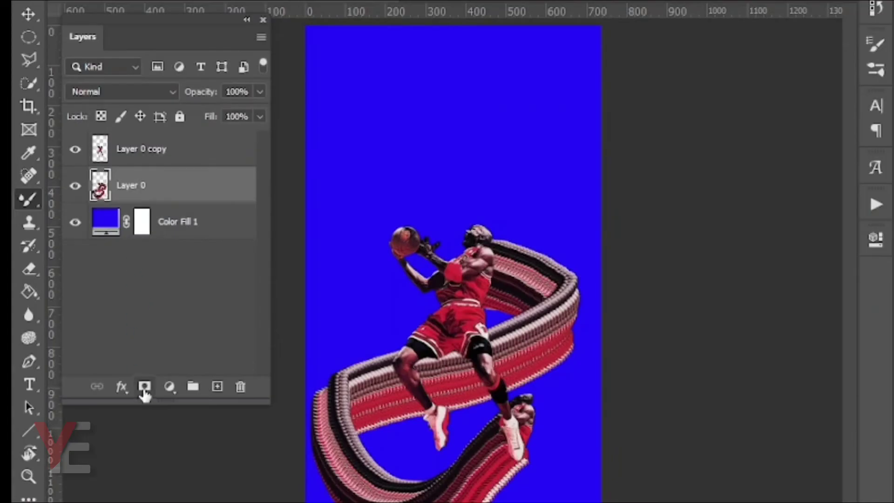
# Add a layer mask to Layer 0 and pick the Brush tool with a Hard Round preset
pyautogui.click(144, 387)
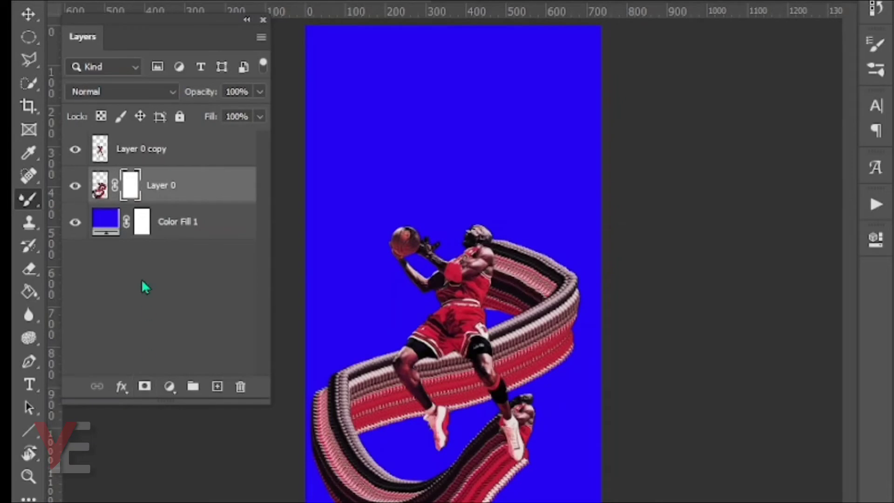
pyautogui.rightClick(31, 209)
pyautogui.click(66, 200)
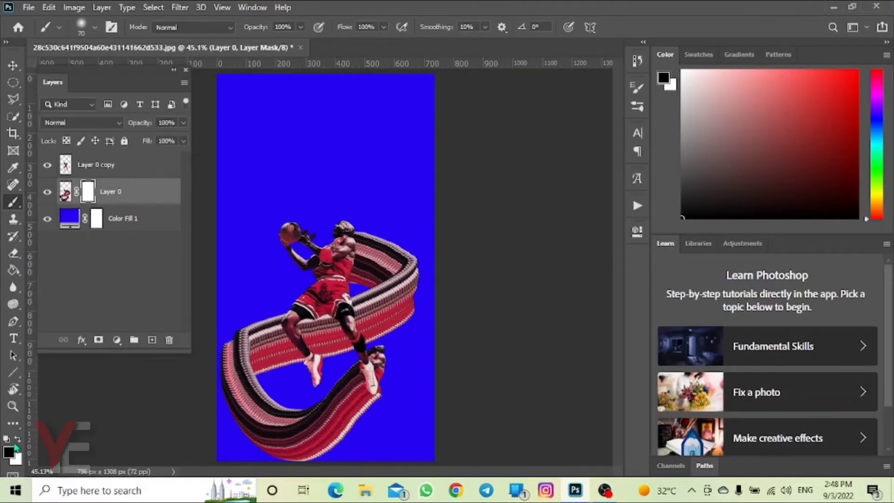
pyautogui.click(79, 27)
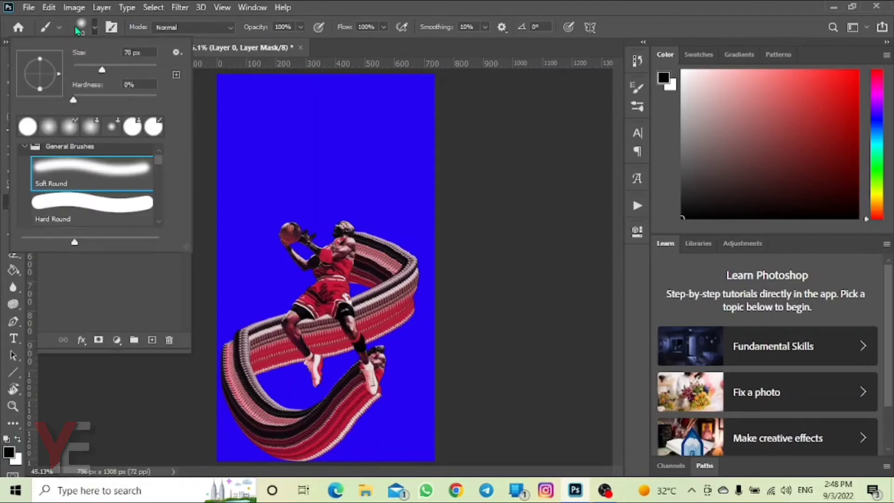
pyautogui.click(75, 214)
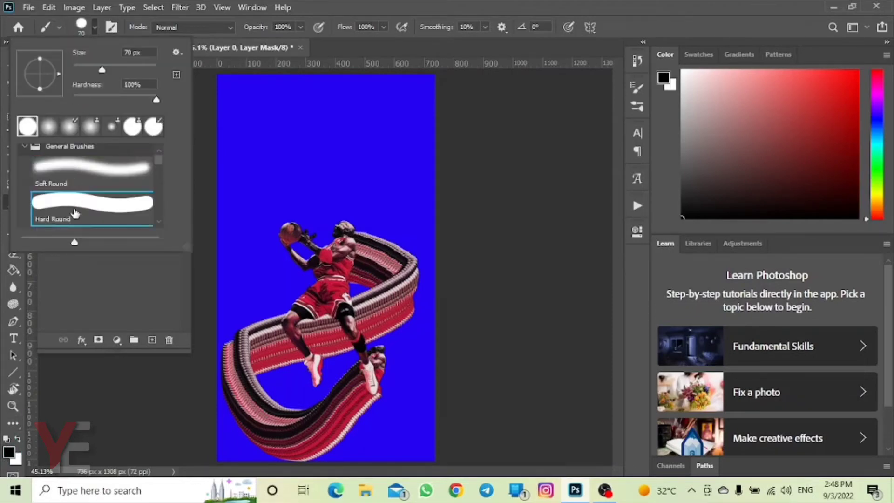
pyautogui.press('Return')
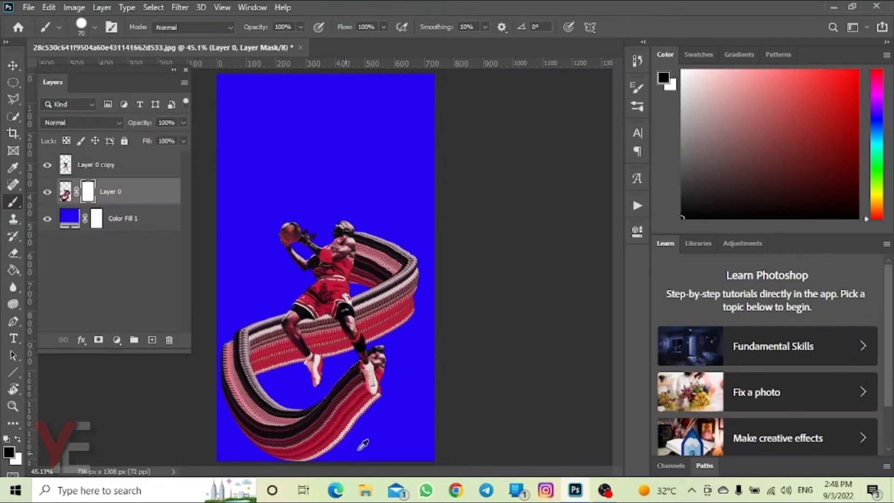
# Paint black on the mask to hide the stray player copy near the foot
pyautogui.keyDown('alt'); pyautogui.scroll(3, 365, 443); pyautogui.keyUp('alt')
pyautogui.keyDown('alt'); pyautogui.scroll(3, 410, 368); pyautogui.keyUp('alt')
pyautogui.moveTo(404, 304)
pyautogui.mouseDown()
pyautogui.moveTo(391, 259)
pyautogui.moveTo(370, 250)
pyautogui.moveTo(355, 256)
pyautogui.moveTo(398, 373)
pyautogui.moveTo(387, 359)
pyautogui.mouseUp()
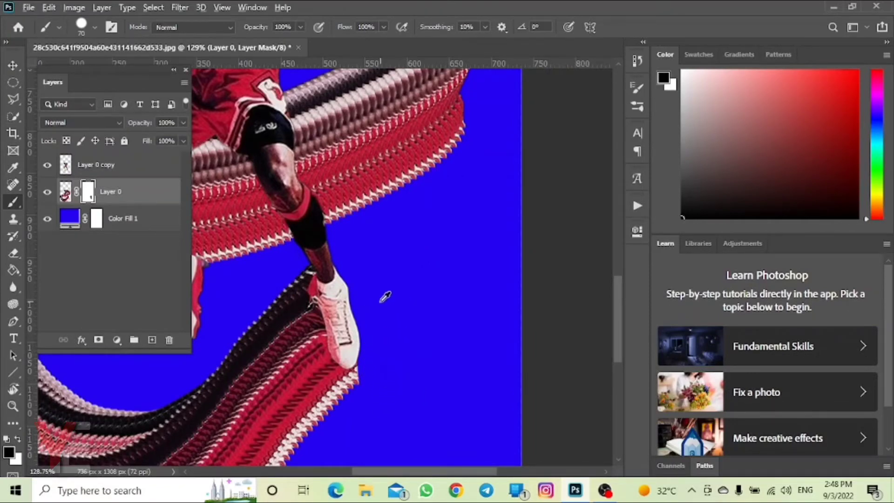
pyautogui.scroll(-5, 375, 276)
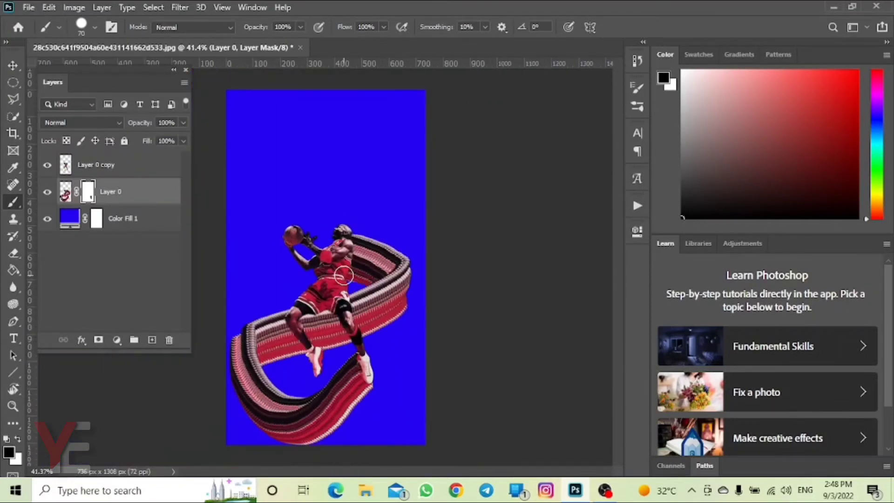
pyautogui.scroll(2, 390, 246)
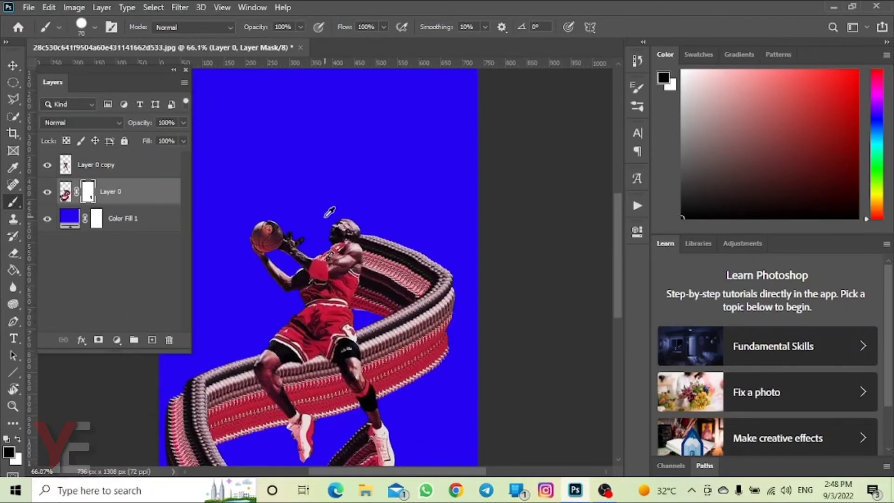
pyautogui.scroll(2, 359, 239)
pyautogui.scroll(2, 368, 237)
pyautogui.scroll(-1, 305, 313)
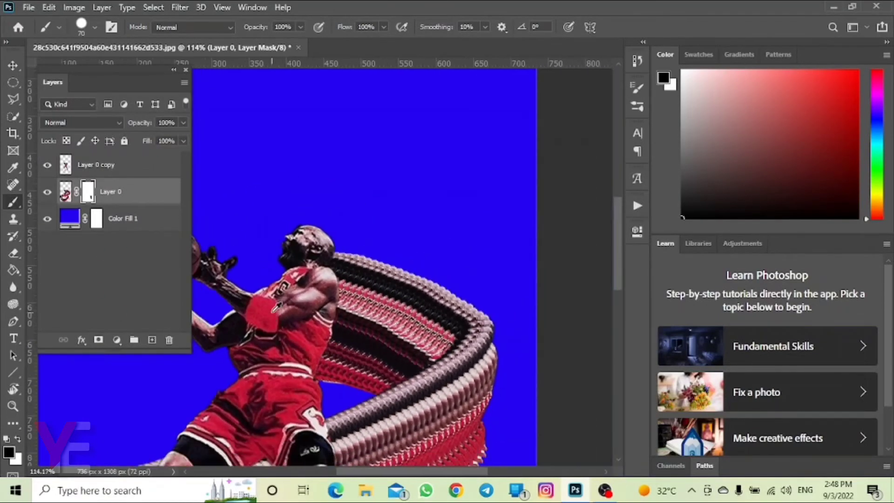
pyautogui.scroll(-2, 305, 322)
pyautogui.scroll(-1, 304, 333)
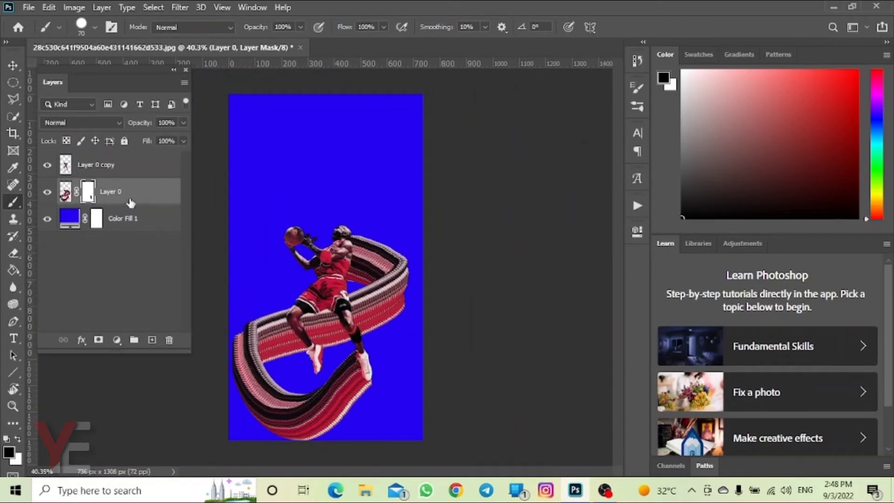
# Add a new Layer 1 above Layer 0 and choose a soft round brush
pyautogui.click(152, 340)
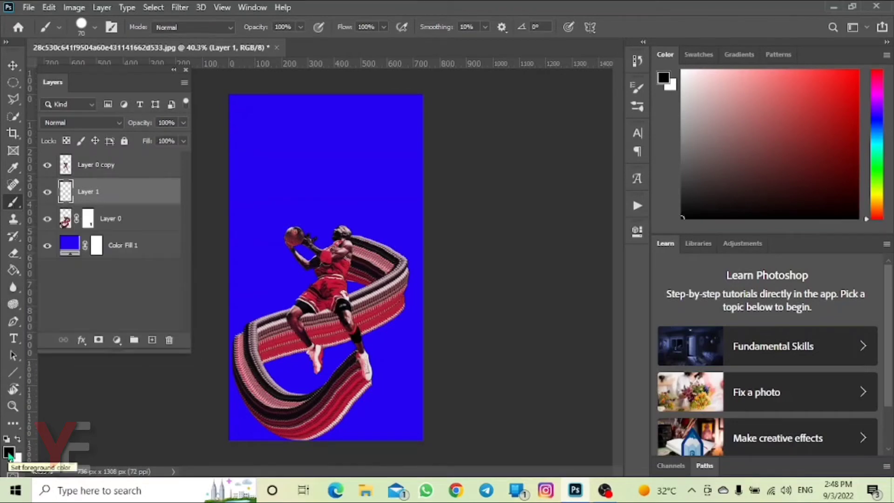
pyautogui.click(80, 26)
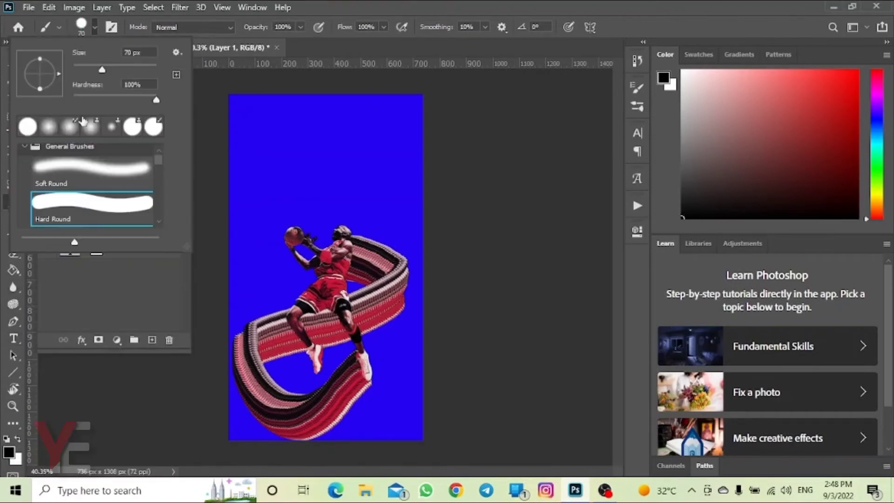
pyautogui.click(91, 171)
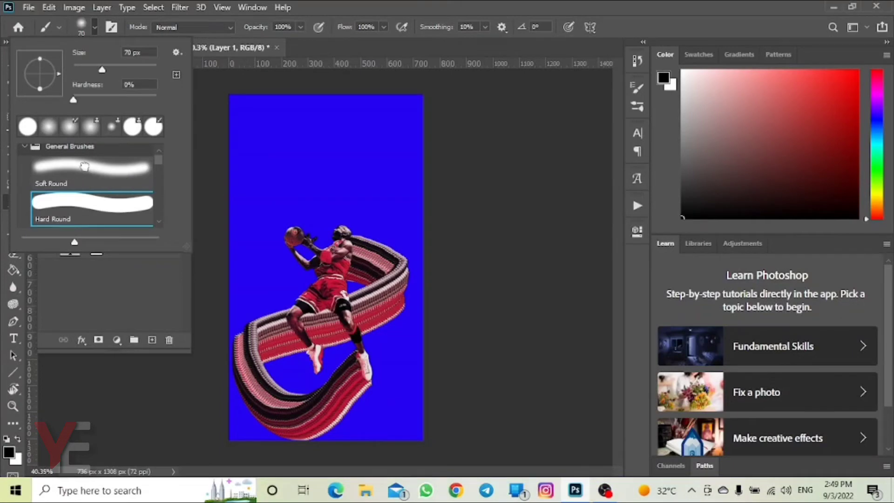
pyautogui.click(91, 27)
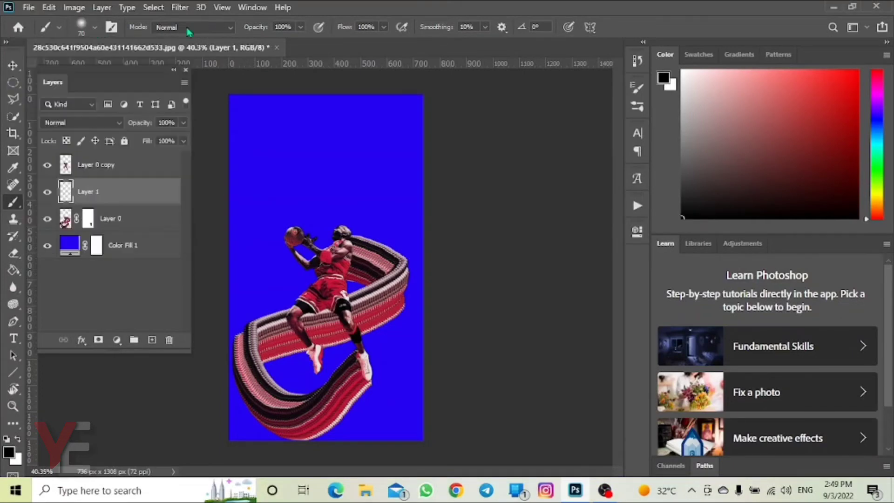
pyautogui.click(300, 28)
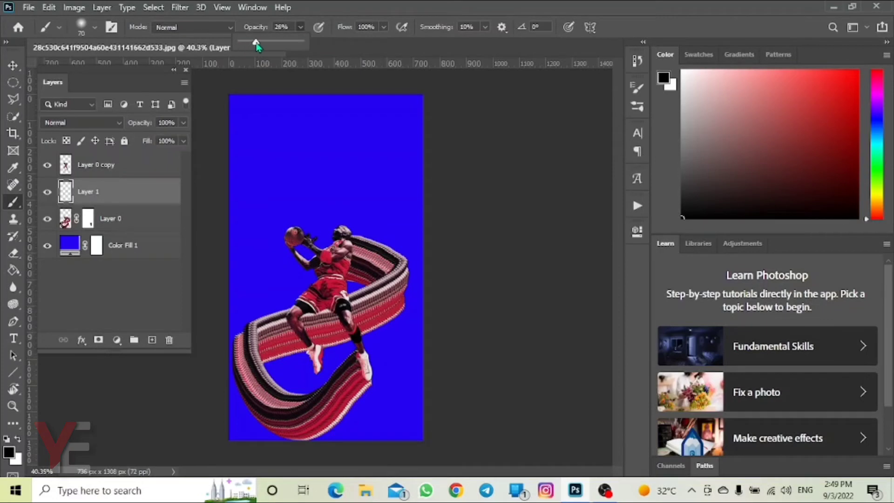
pyautogui.scroll(5, 368, 233)
pyautogui.scroll(3, 354, 240)
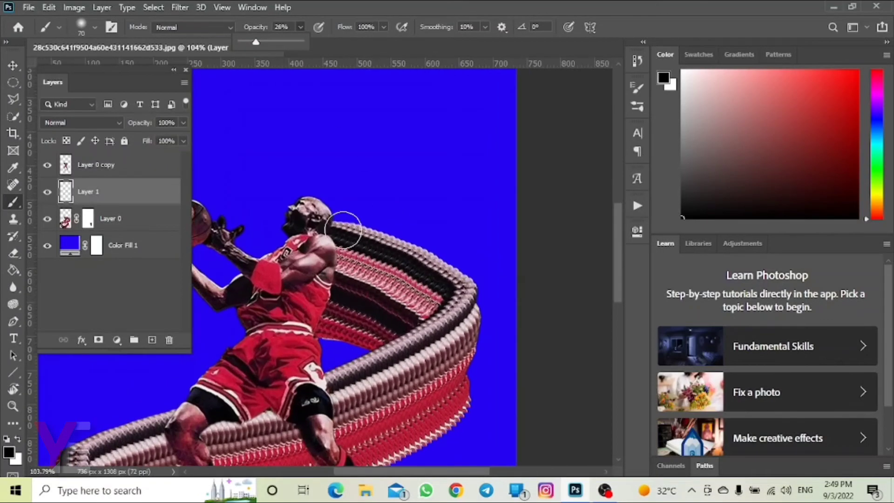
# Shade the coil beside the shoulder and raise brush opacity to 35%
pyautogui.moveTo(337, 242)
pyautogui.mouseDown()
pyautogui.moveTo(329, 301)
pyautogui.moveTo(321, 317)
pyautogui.moveTo(329, 238)
pyautogui.moveTo(333, 267)
pyautogui.moveTo(315, 310)
pyautogui.moveTo(324, 319)
pyautogui.moveTo(329, 230)
pyautogui.mouseUp()
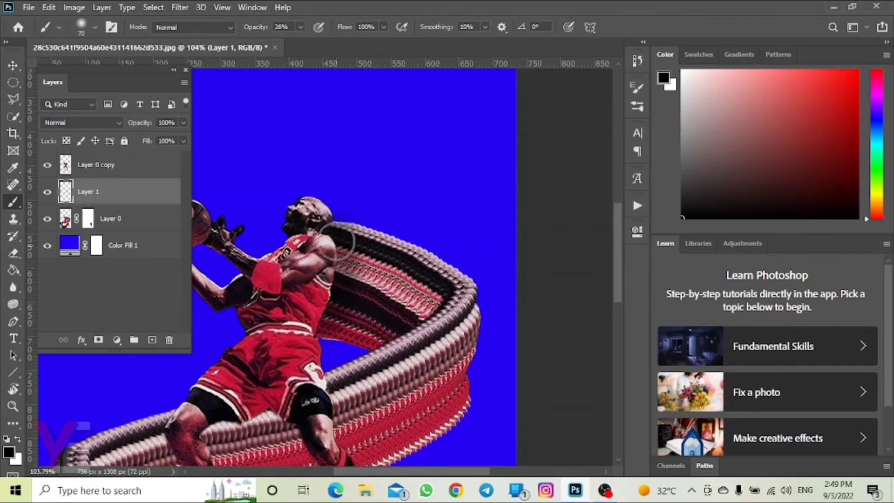
pyautogui.click(300, 28)
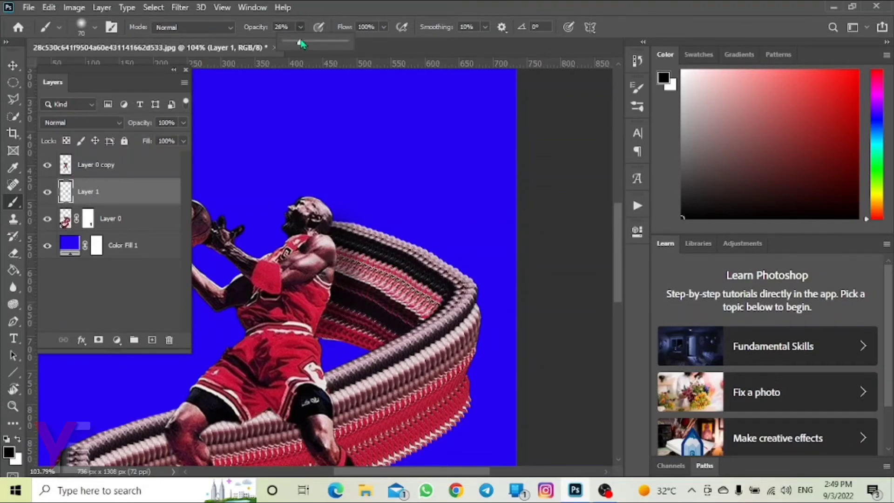
pyautogui.moveTo(327, 248)
pyautogui.mouseDown()
pyautogui.moveTo(336, 298)
pyautogui.moveTo(328, 331)
pyautogui.moveTo(329, 254)
pyautogui.moveTo(321, 298)
pyautogui.moveTo(334, 240)
pyautogui.mouseUp()
pyautogui.scroll(-3, 334, 247)
pyautogui.scroll(-3, 349, 275)
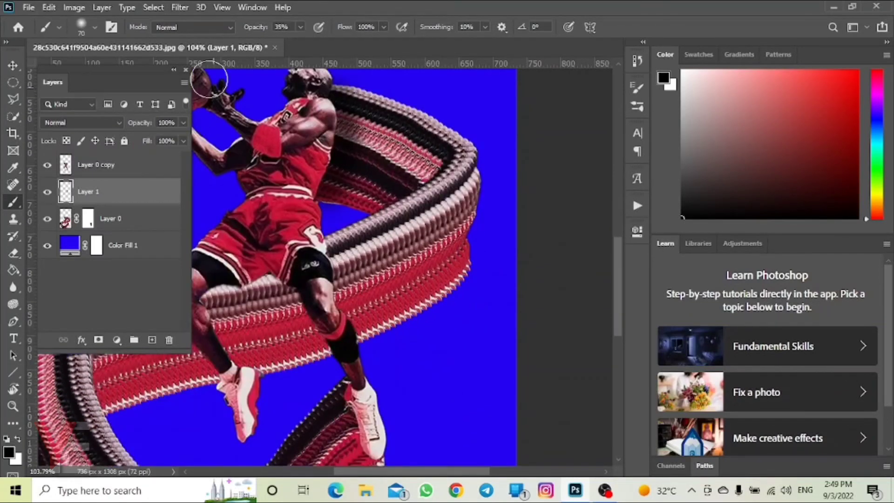
pyautogui.click(183, 70)
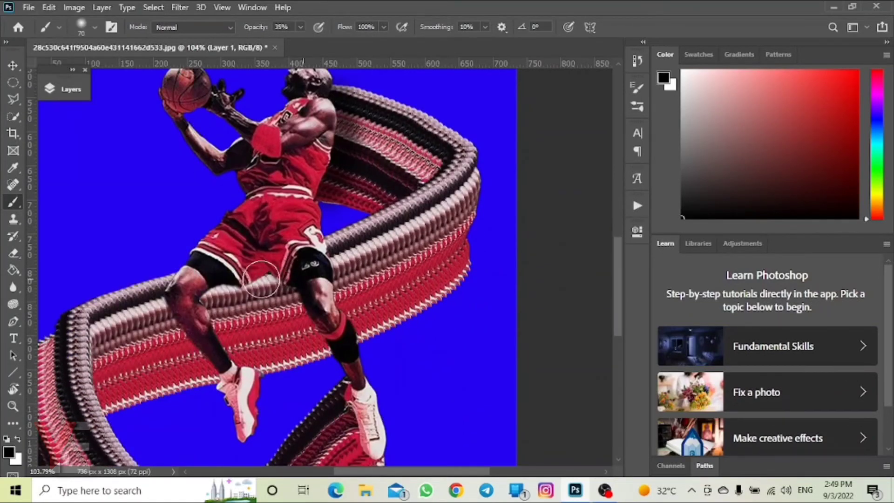
# Paint dark shading on the ribbon between the thighs, knee, calf, left shin and right shoe
pyautogui.moveTo(226, 284)
pyautogui.mouseDown()
pyautogui.moveTo(212, 298)
pyautogui.moveTo(261, 279)
pyautogui.moveTo(210, 308)
pyautogui.moveTo(324, 258)
pyautogui.moveTo(347, 336)
pyautogui.mouseUp()
pyautogui.moveTo(326, 254)
pyautogui.mouseDown()
pyautogui.moveTo(344, 317)
pyautogui.moveTo(335, 255)
pyautogui.moveTo(329, 309)
pyautogui.moveTo(342, 328)
pyautogui.moveTo(337, 256)
pyautogui.mouseUp()
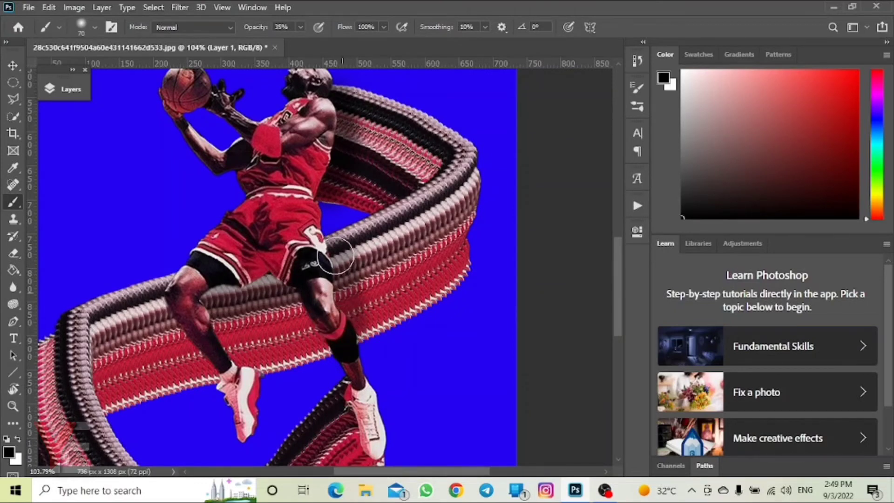
pyautogui.moveTo(186, 291)
pyautogui.mouseDown()
pyautogui.moveTo(174, 291)
pyautogui.moveTo(176, 316)
pyautogui.moveTo(216, 374)
pyautogui.moveTo(183, 304)
pyautogui.moveTo(190, 341)
pyautogui.moveTo(165, 282)
pyautogui.moveTo(175, 291)
pyautogui.moveTo(170, 310)
pyautogui.moveTo(215, 368)
pyautogui.moveTo(182, 313)
pyautogui.mouseUp()
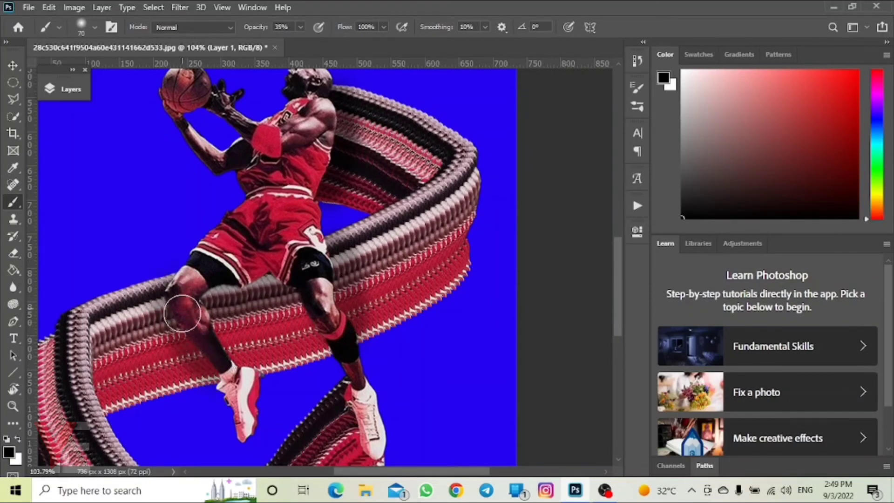
pyautogui.scroll(-2, 182, 313)
pyautogui.scroll(-5, 175, 330)
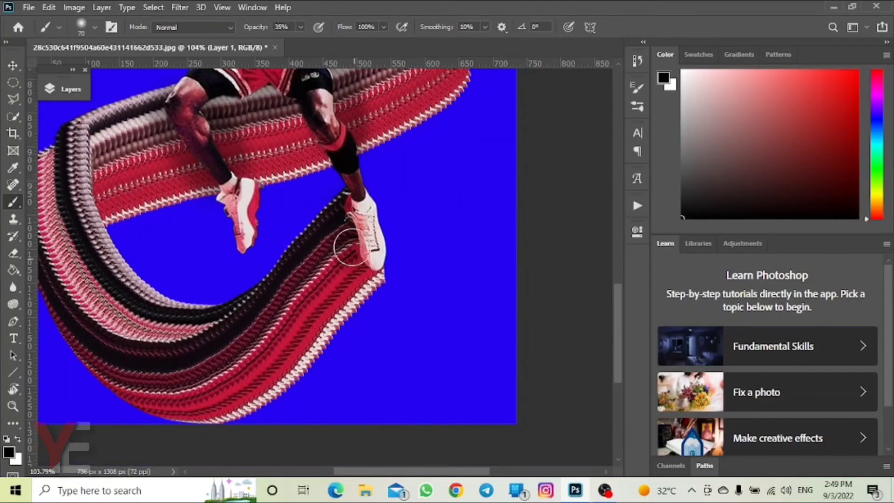
pyautogui.moveTo(351, 248)
pyautogui.mouseDown()
pyautogui.moveTo(355, 235)
pyautogui.moveTo(356, 255)
pyautogui.moveTo(351, 210)
pyautogui.mouseUp()
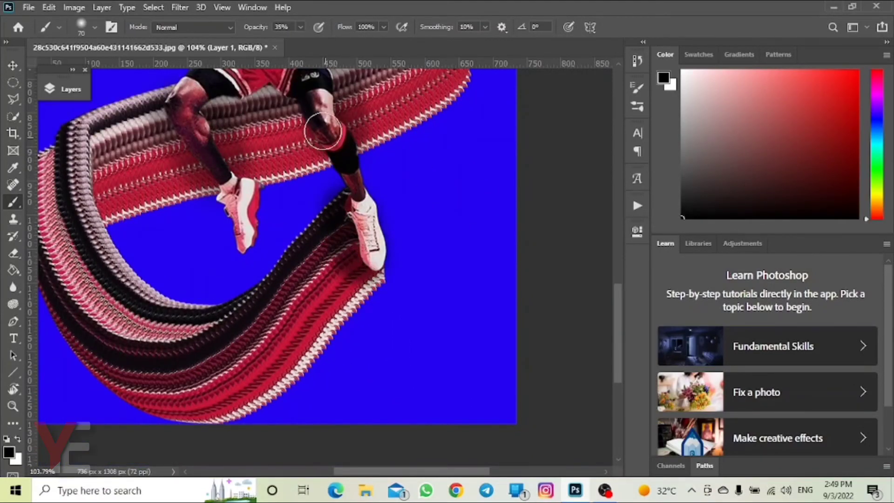
pyautogui.scroll(-3, 323, 132)
pyautogui.scroll(-2, 374, 281)
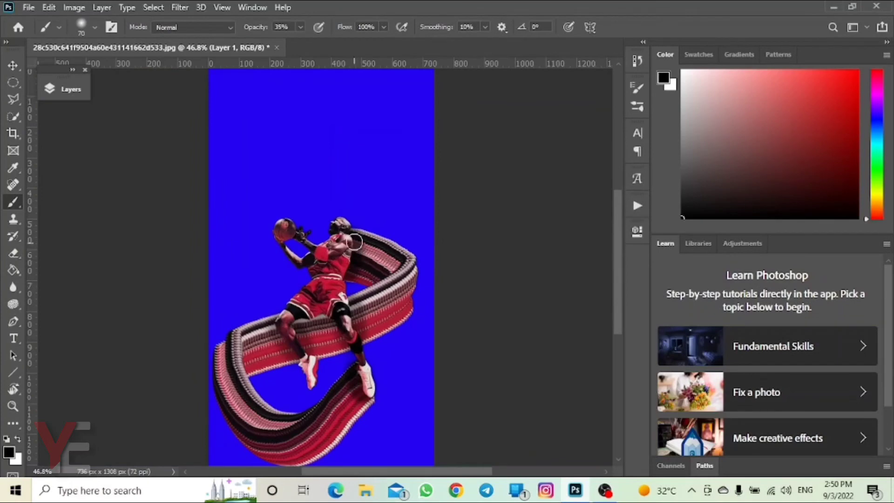
pyautogui.scroll(-2, 336, 233)
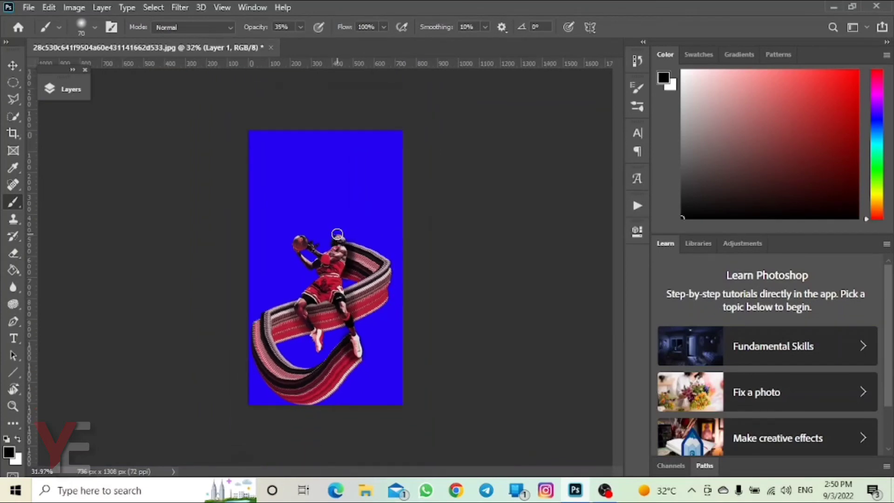
pyautogui.scroll(1, 343, 237)
pyautogui.scroll(1, 344, 240)
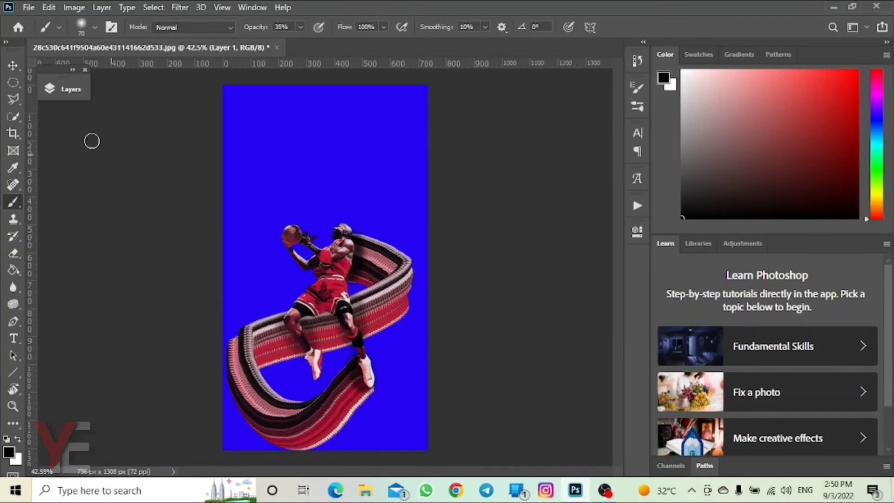
# Merge Layer 0 copy, Layer 1 and Layer 0 with Ctrl+E and move the result higher
pyautogui.click(13, 65)
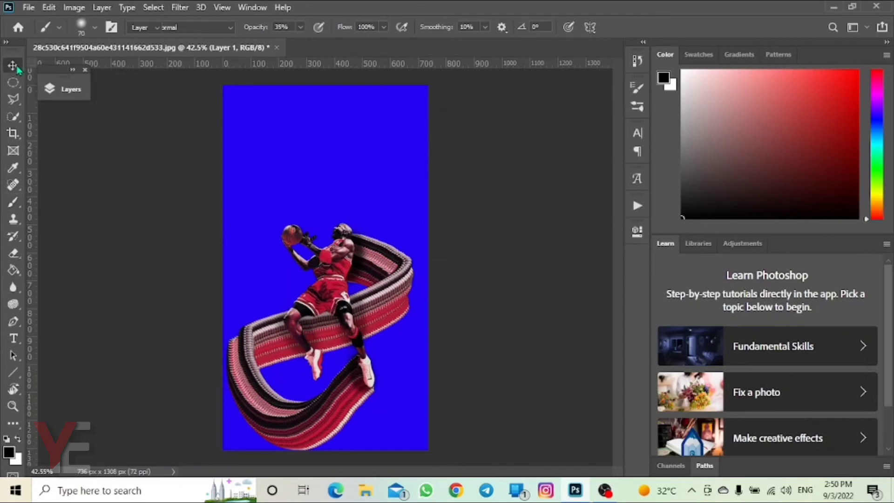
pyautogui.click(71, 72)
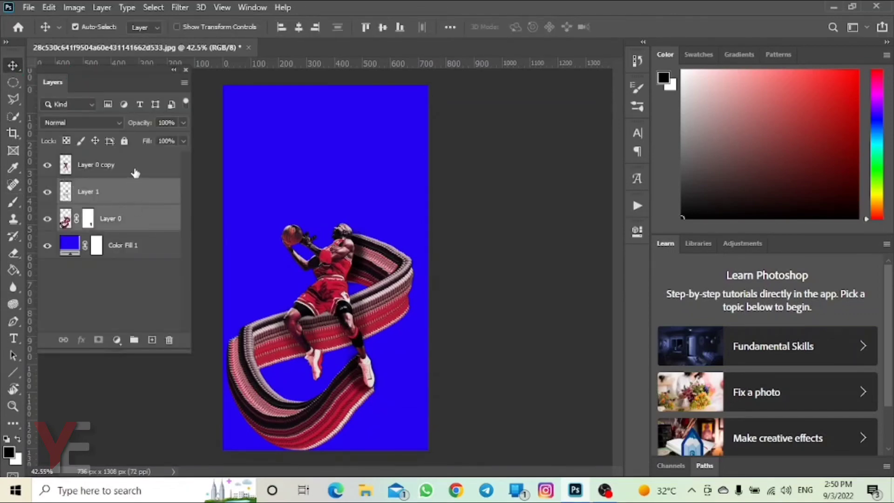
pyautogui.click(135, 174)
pyautogui.keyDown('shift'); pyautogui.click(144, 194); pyautogui.keyUp('shift')
pyautogui.keyDown('shift'); pyautogui.click(145, 219); pyautogui.keyUp('shift')
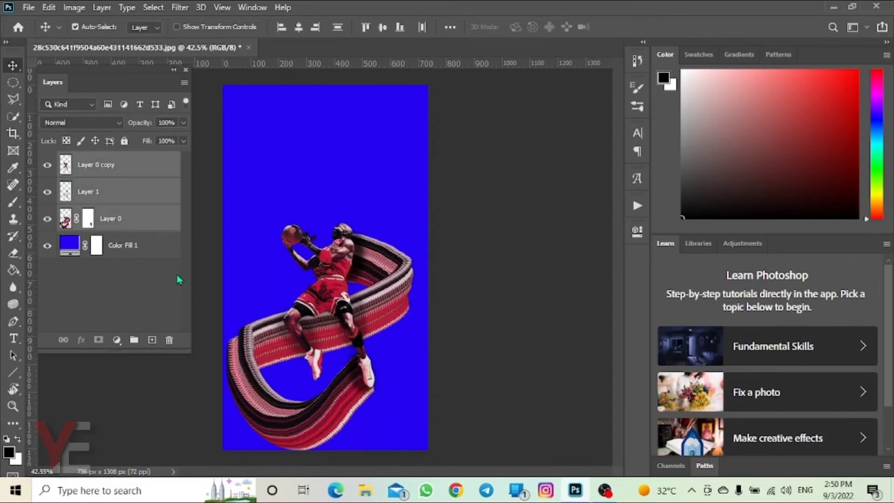
pyautogui.hotkey('ctrl', 'e')
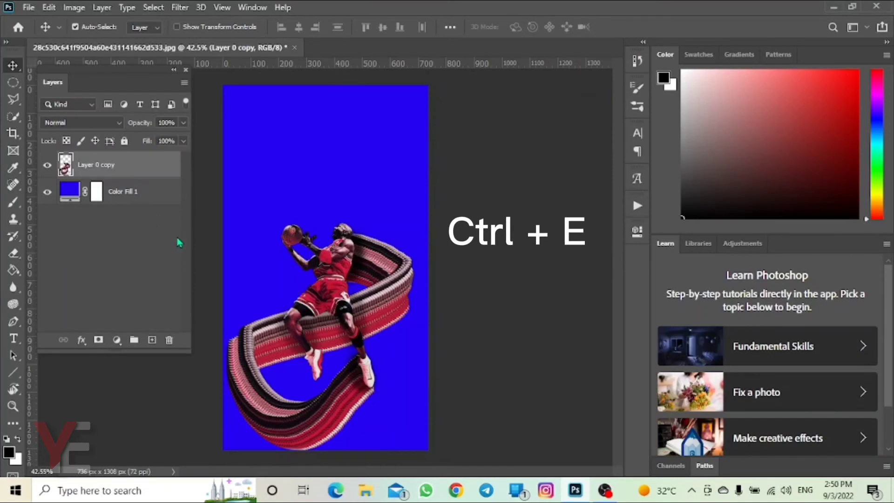
pyautogui.moveTo(321, 262); pyautogui.dragTo(323, 193)
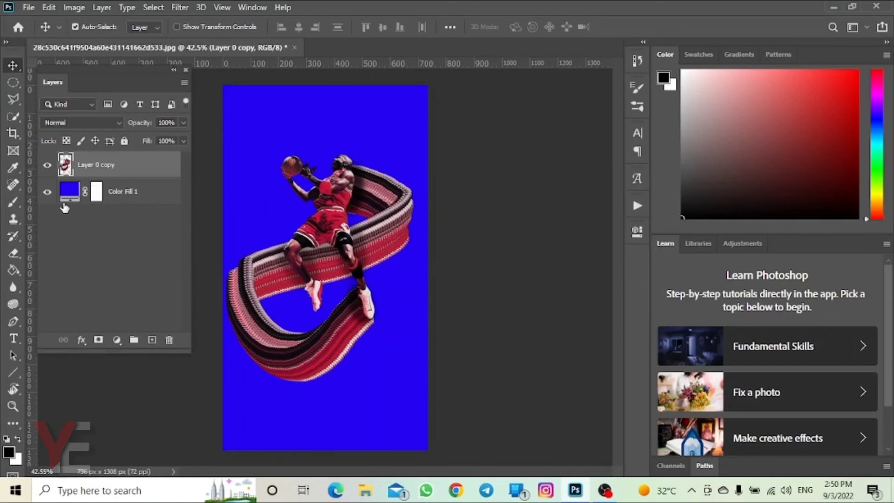
pyautogui.click(13, 133)
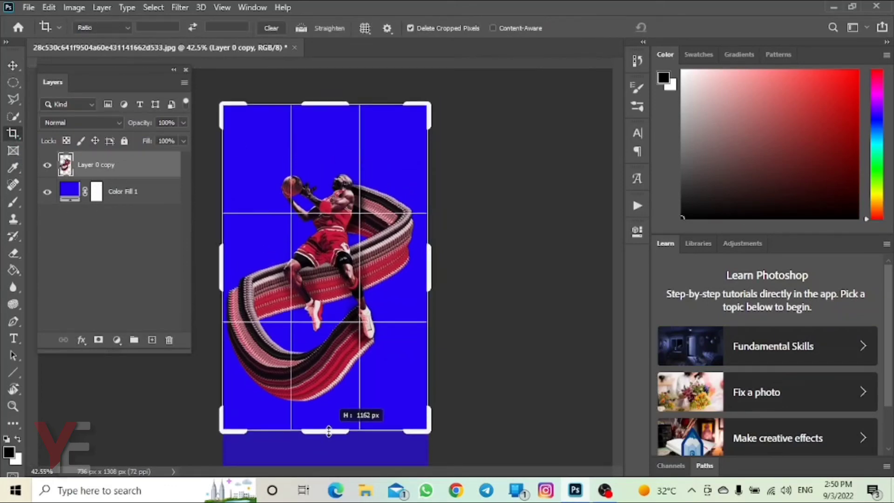
# Trim the top and bottom to crop the image to 736 × 914 px, then zoom out
pyautogui.moveTo(329, 453); pyautogui.dragTo(329, 408)
pyautogui.moveTo(328, 100); pyautogui.dragTo(330, 151)
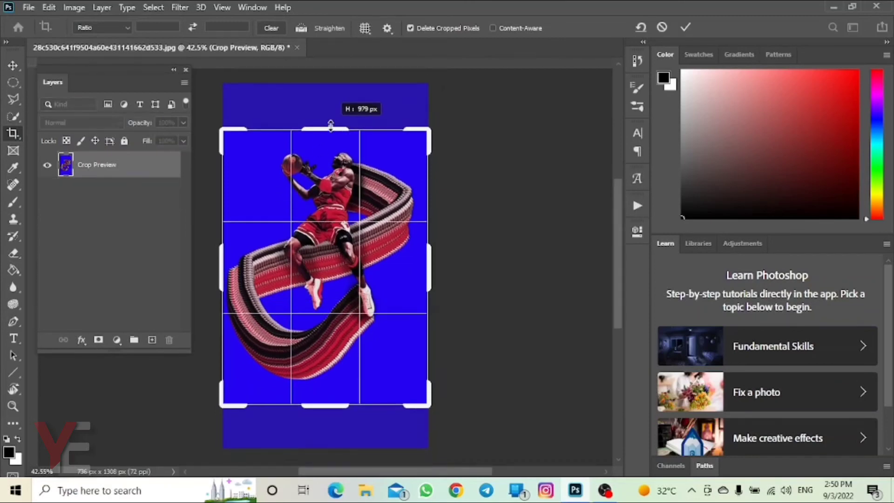
pyautogui.moveTo(333, 407); pyautogui.dragTo(333, 394)
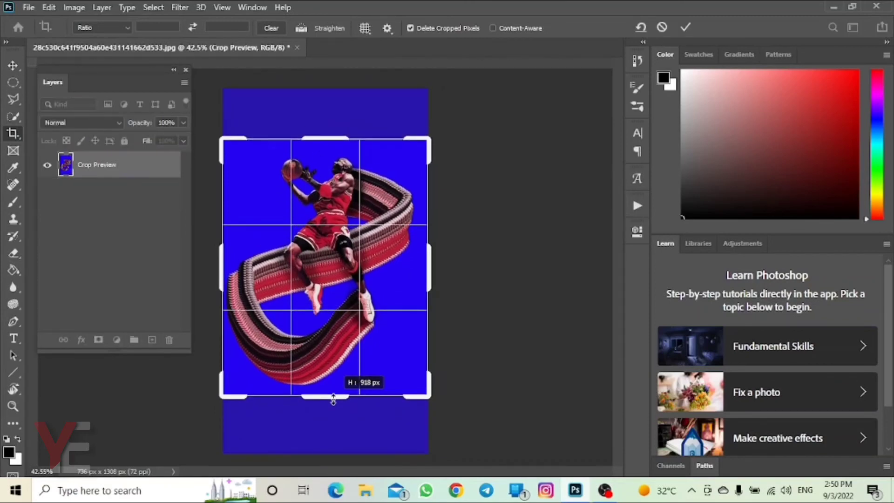
pyautogui.press('Return')
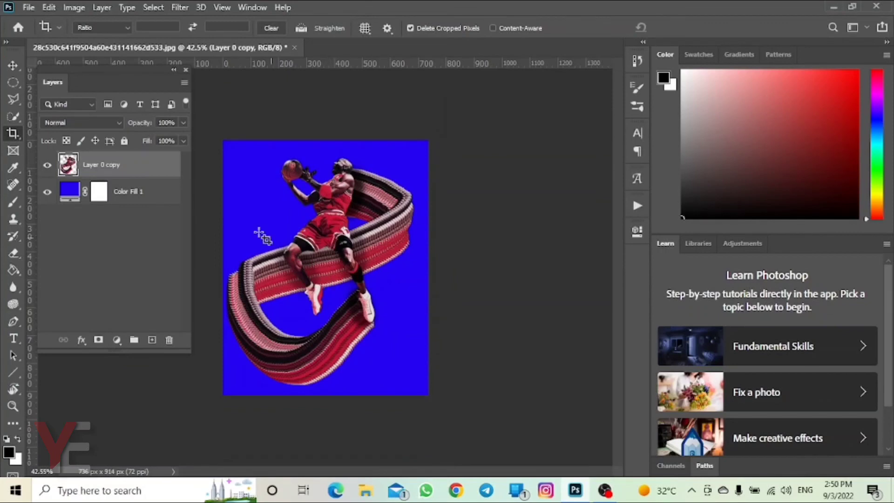
pyautogui.hotkey('ctrl', '0')
pyautogui.hotkey('ctrl', '-')
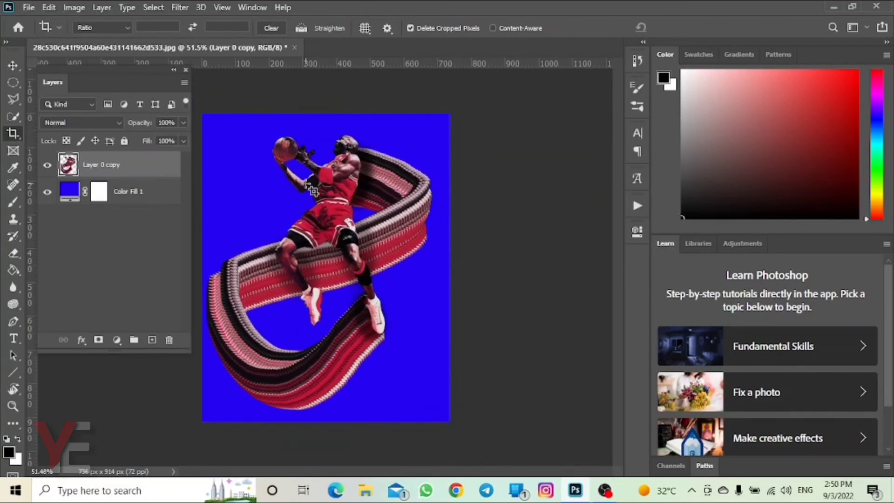
pyautogui.click(13, 202)
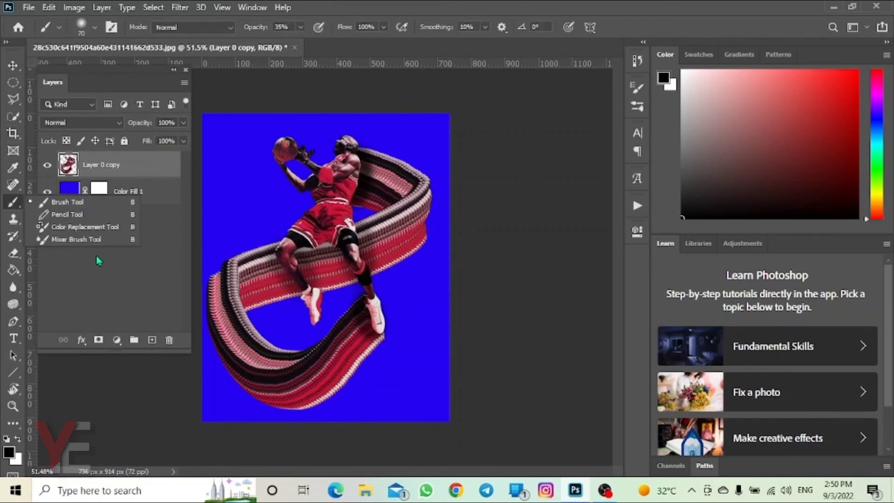